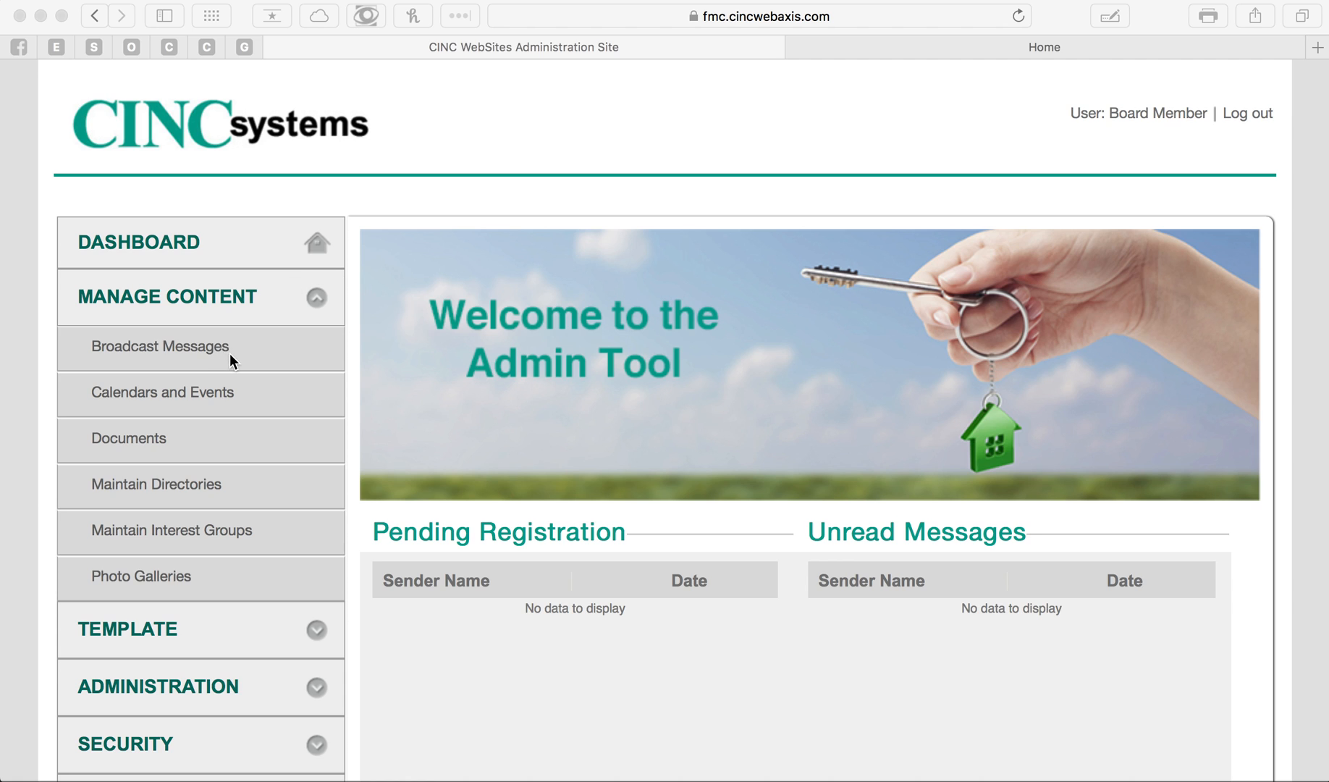
- Open Calendars and Events and choose Master Association as the association
click(194, 394)
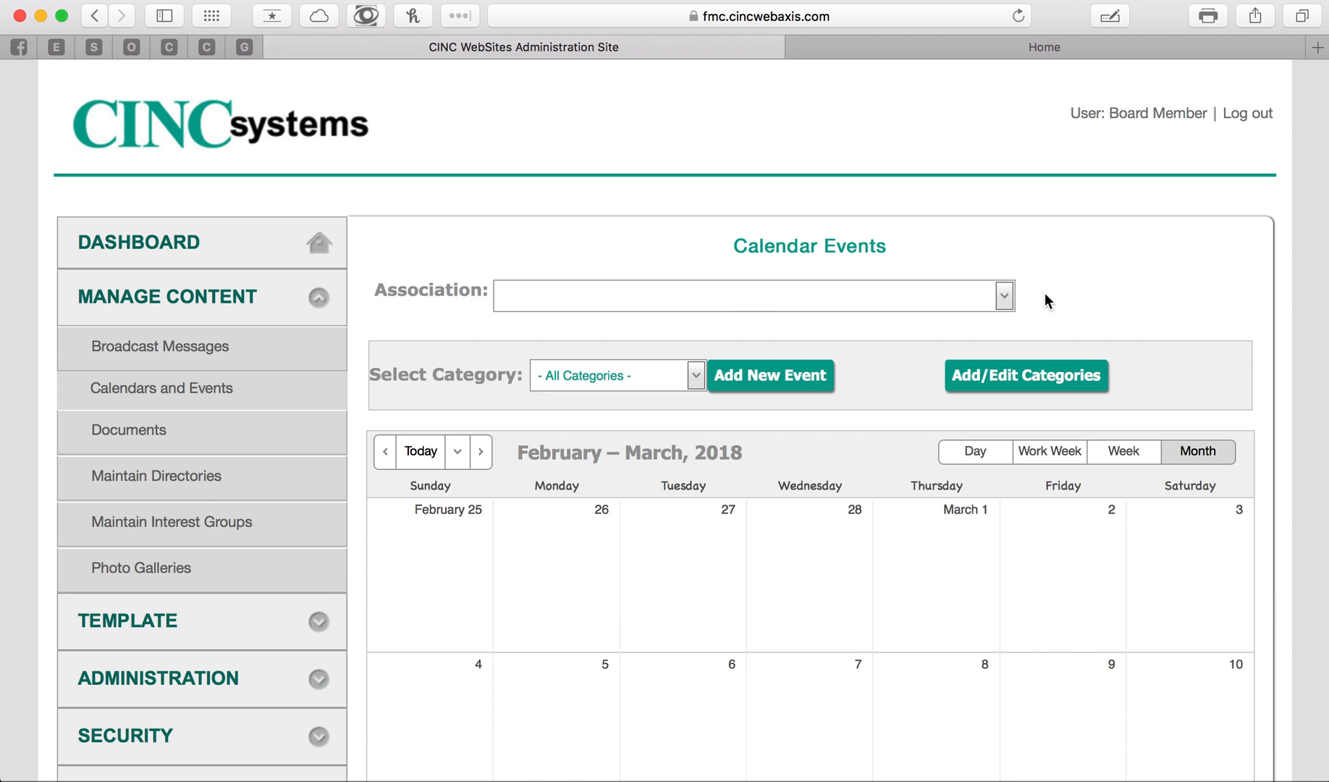
click(1006, 298)
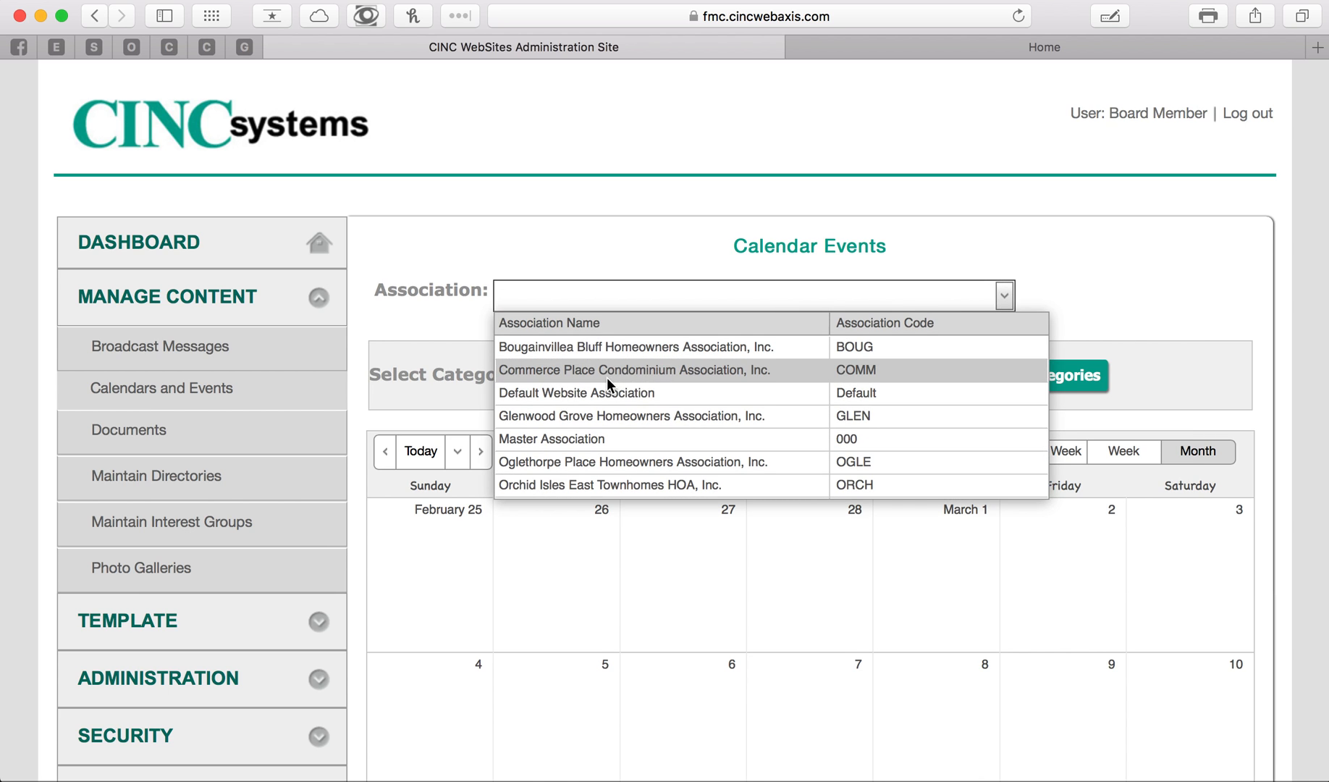
click(595, 439)
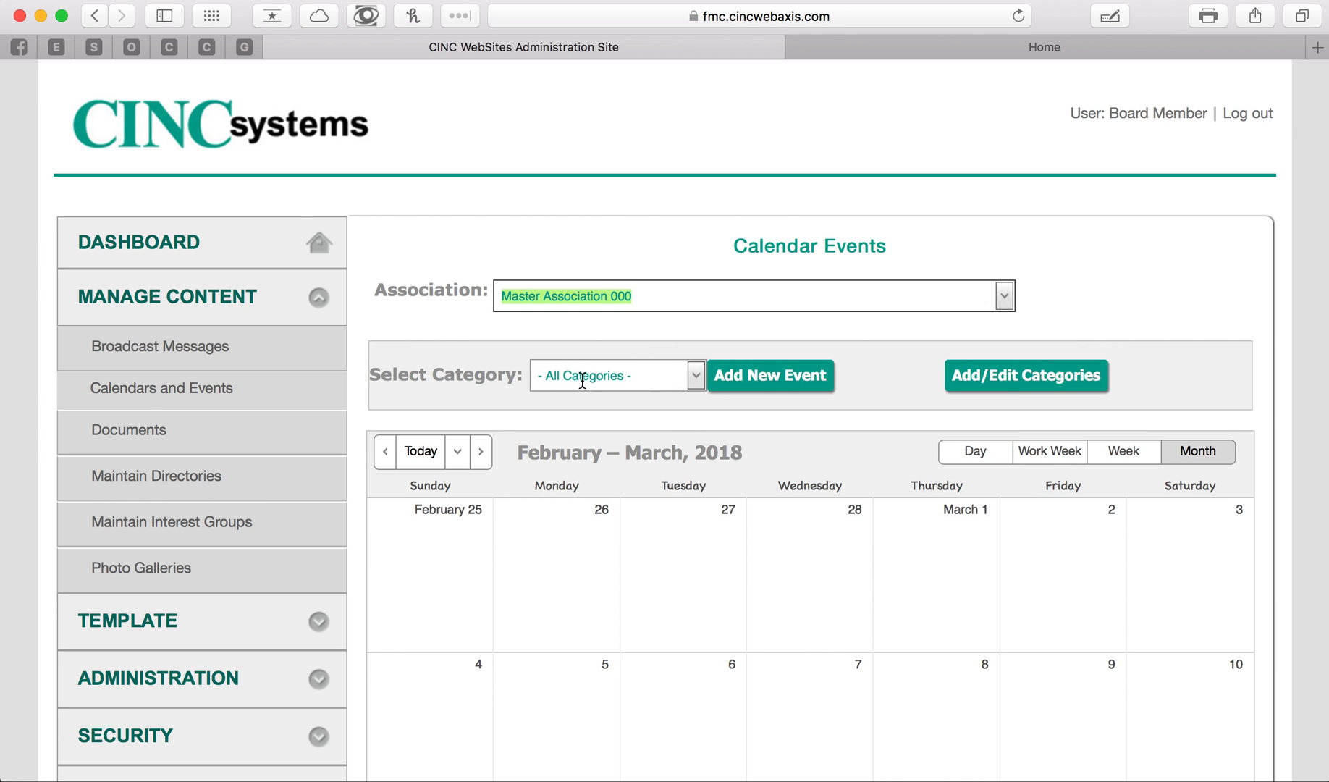
- Check which event categories are available for the selected association
click(697, 378)
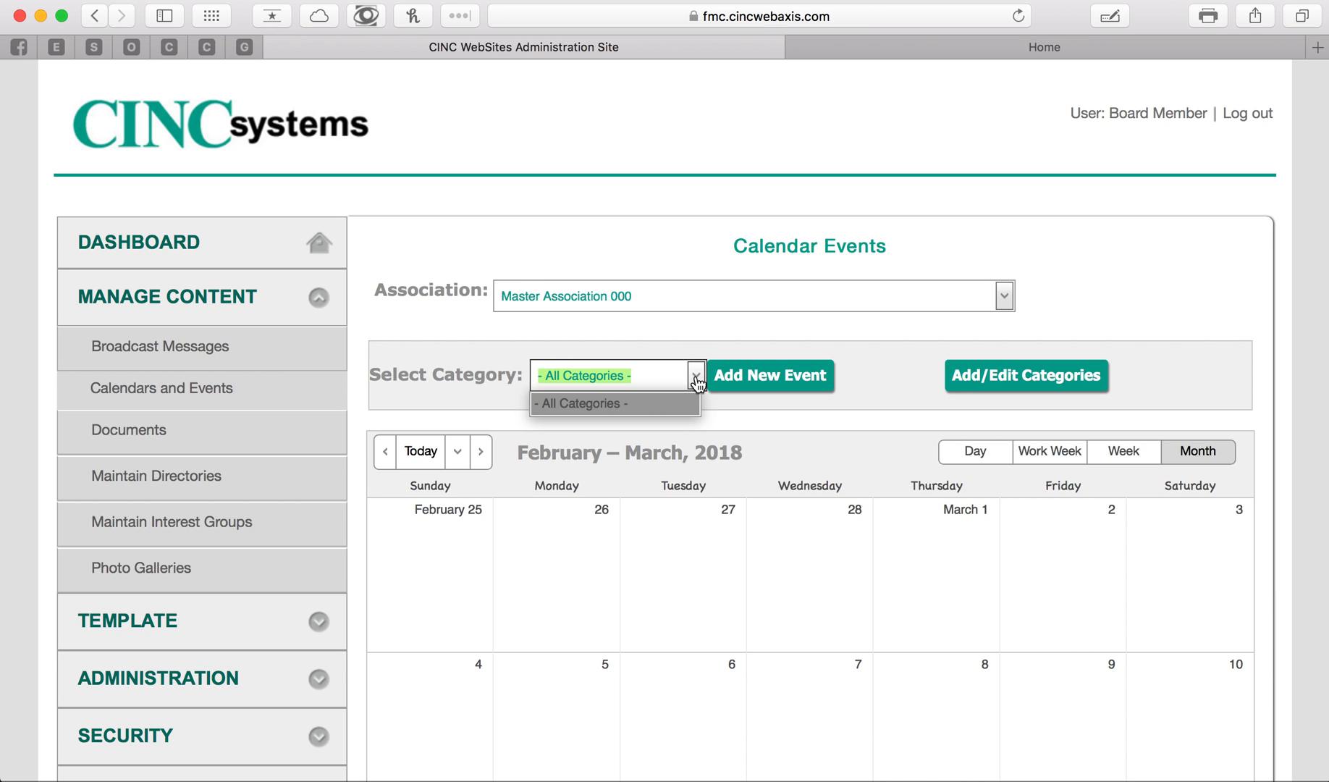
click(697, 382)
click(697, 383)
click(697, 382)
click(697, 382)
click(697, 382)
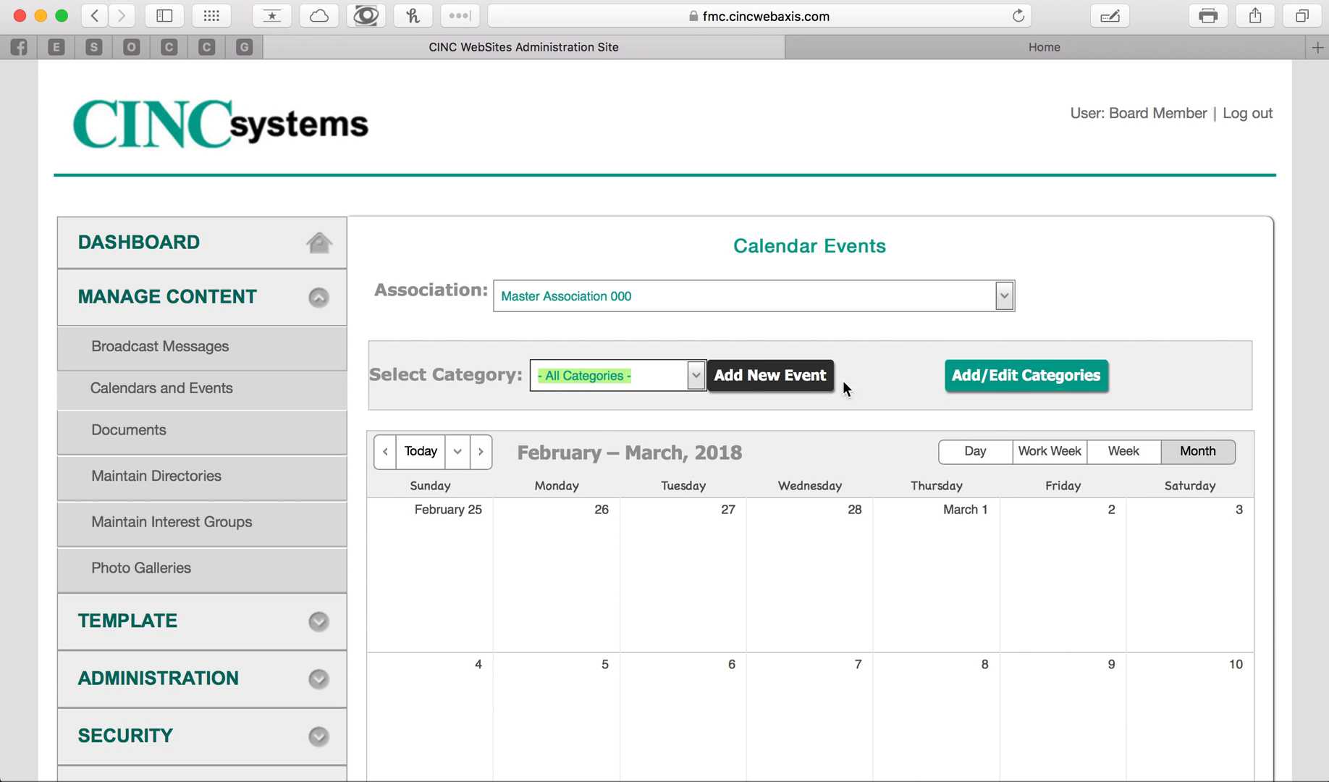
- Create a private calendar category named Board Meetings and close the category editor
click(1005, 383)
click(457, 398)
click(528, 466)
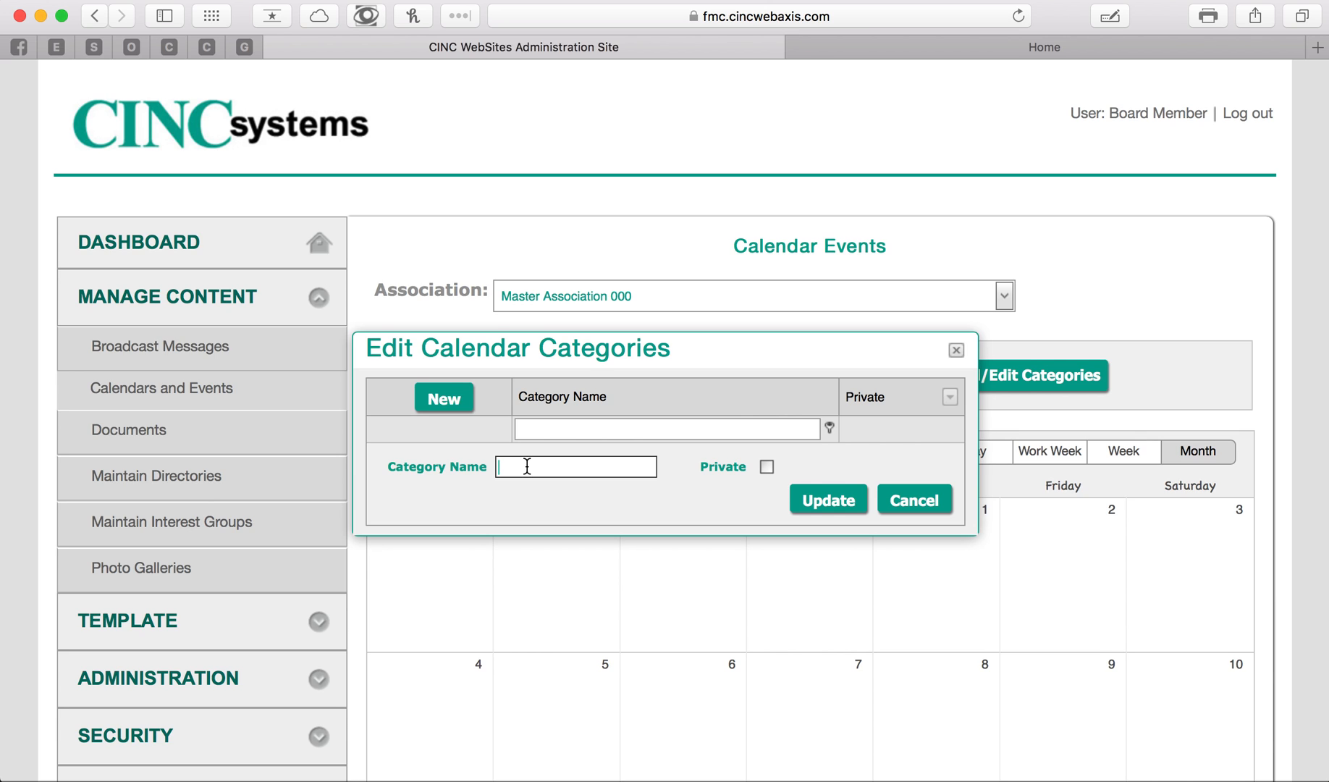
text(Board Meetings)
click(1021, 45)
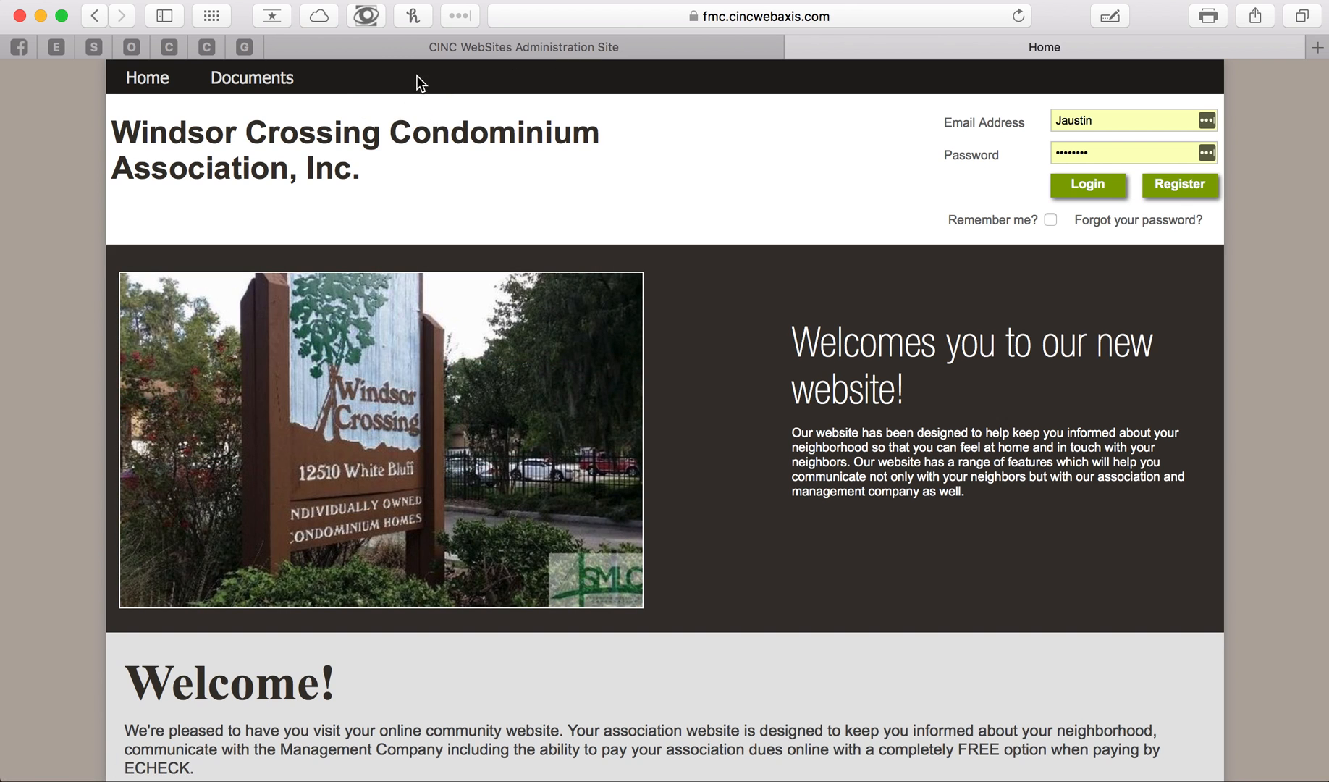
click(550, 49)
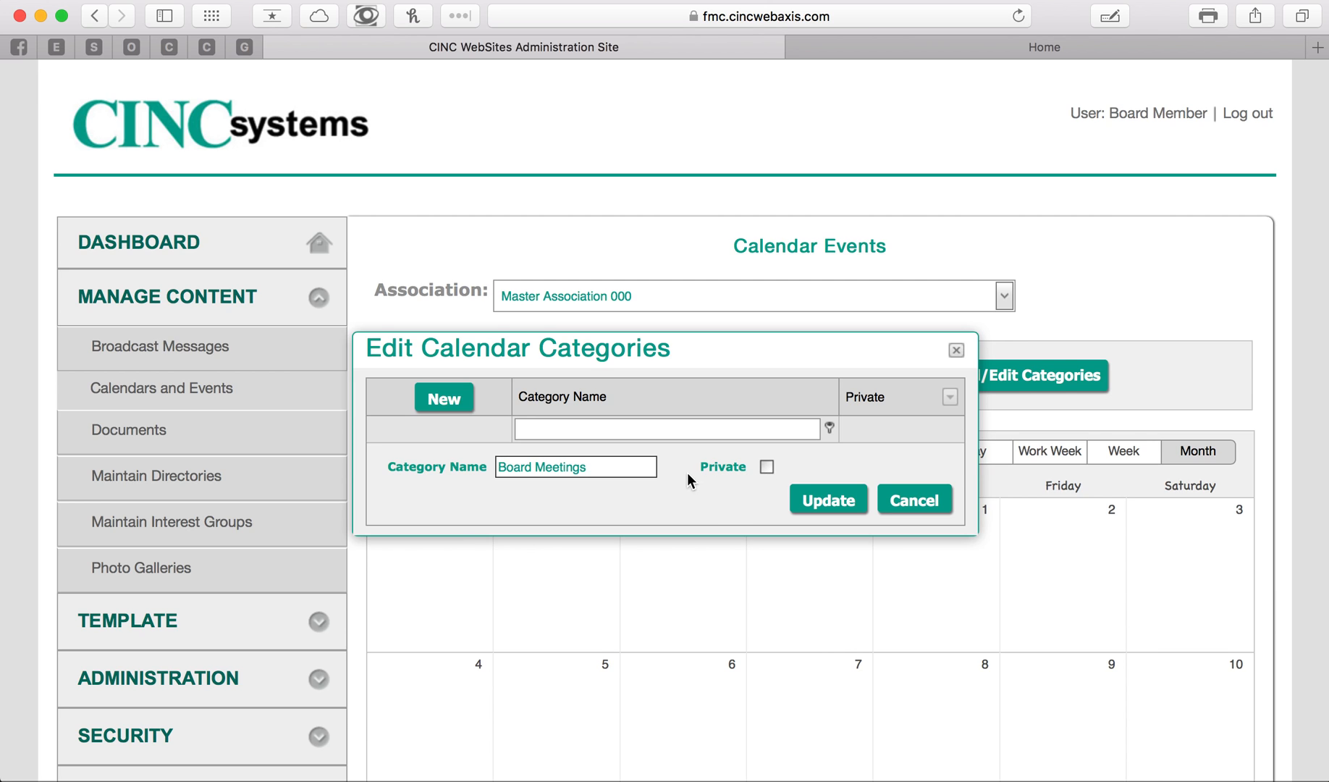
click(591, 473)
click(768, 467)
click(843, 500)
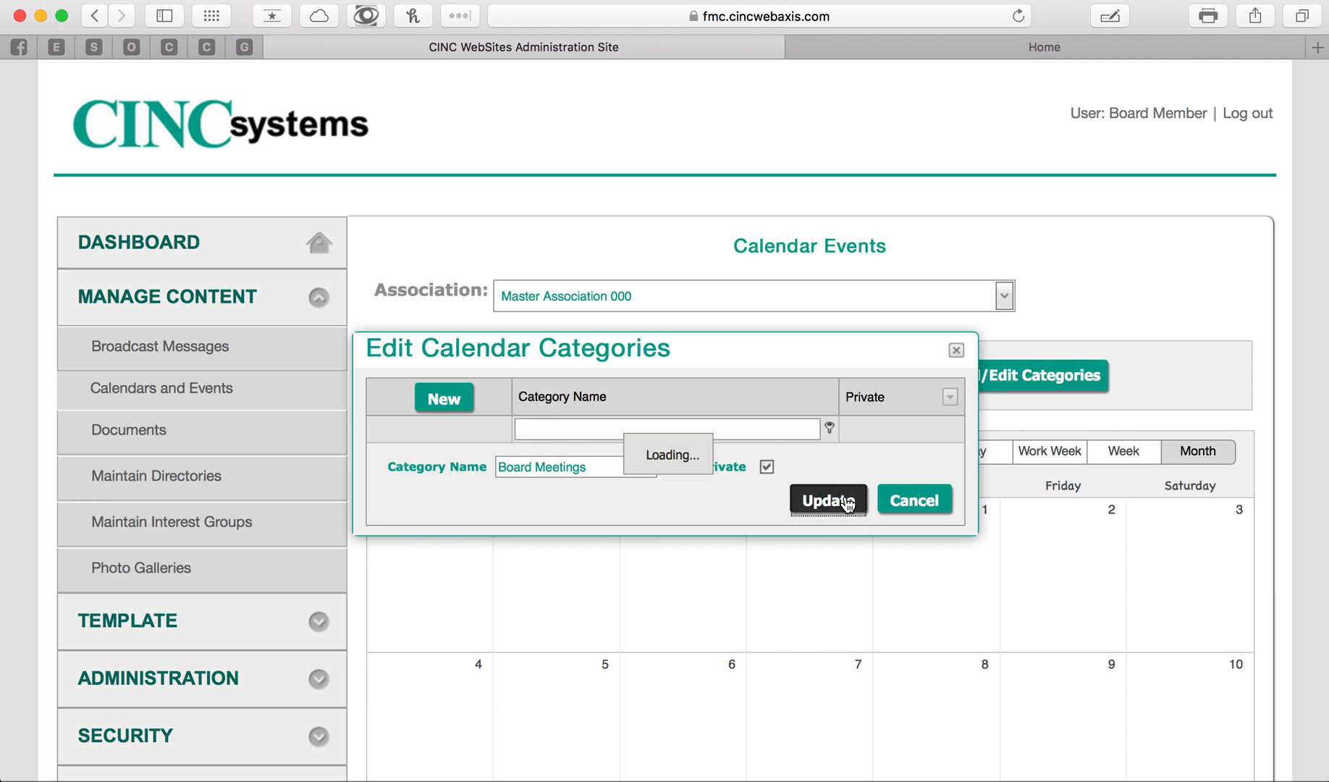
click(956, 350)
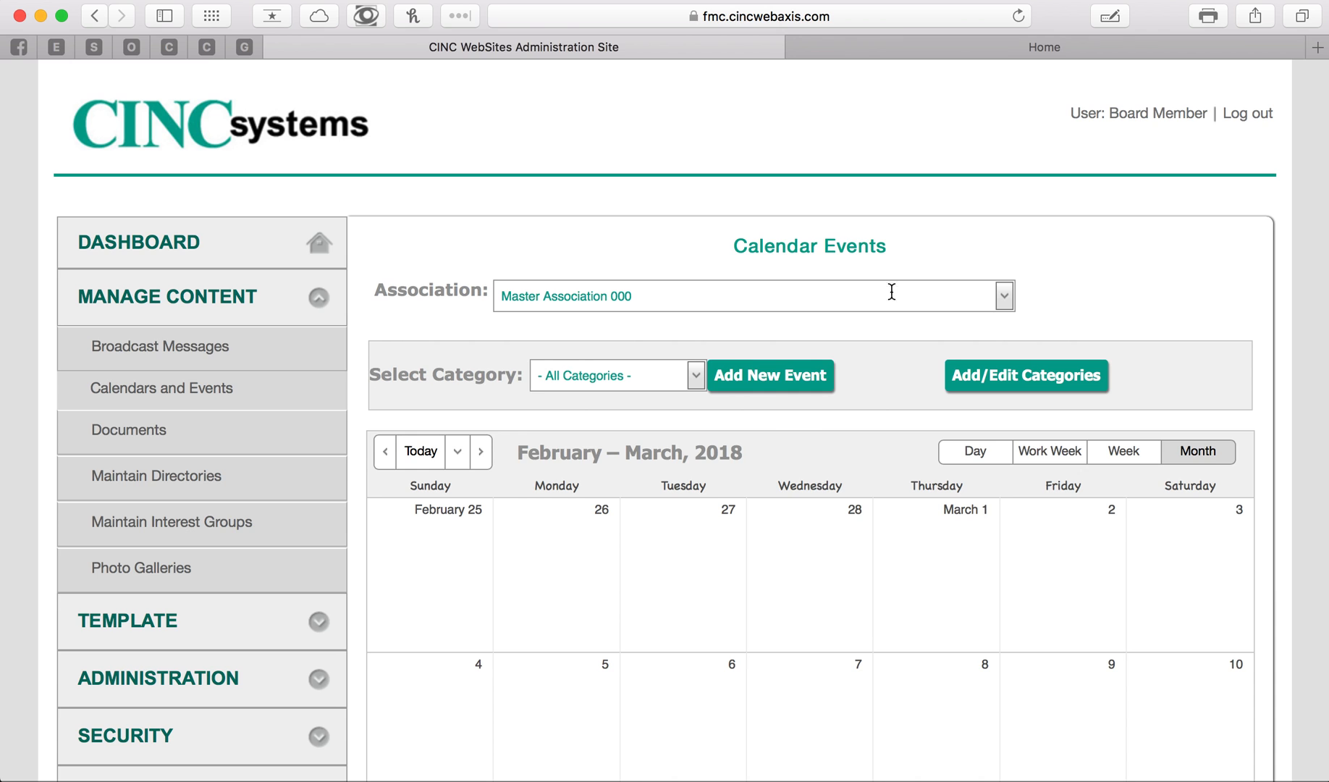
- Look at the community website's public home page and check the updated category choices on the calendar page
click(970, 41)
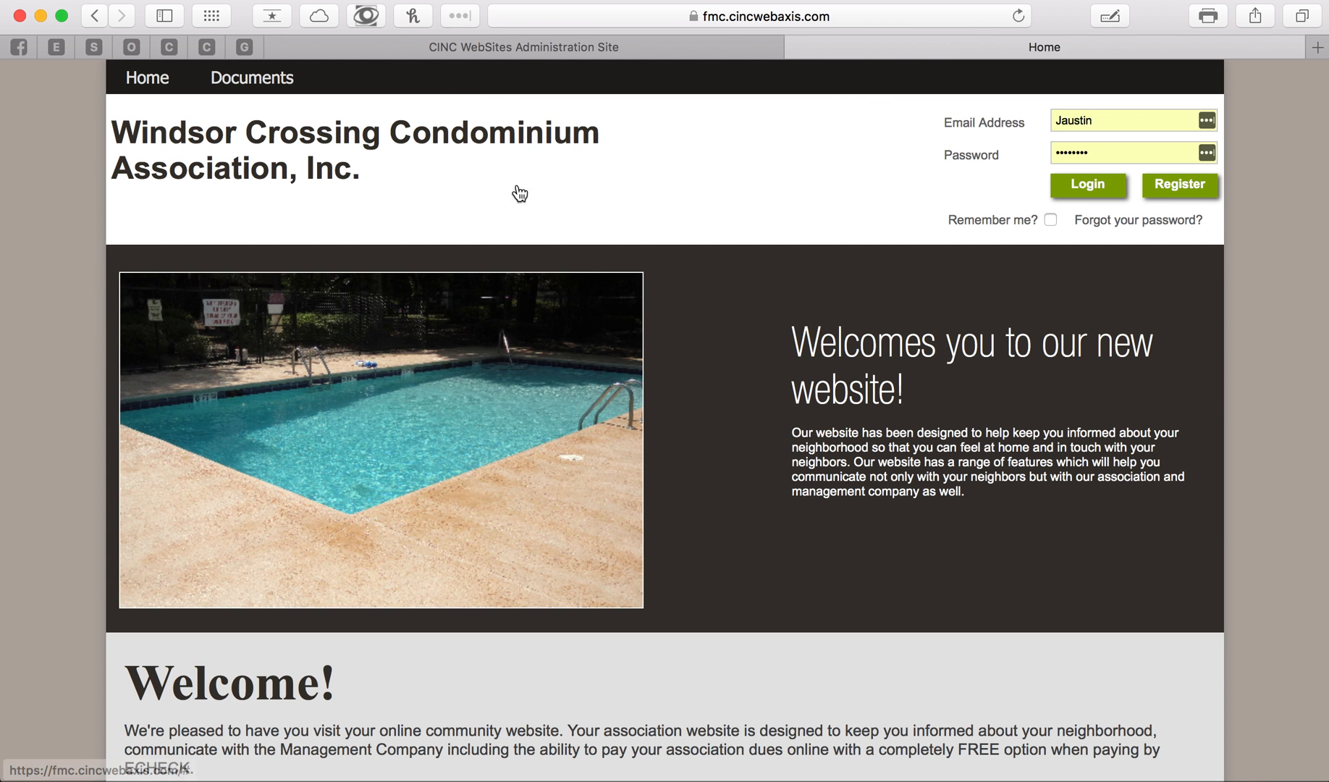
click(524, 41)
click(681, 375)
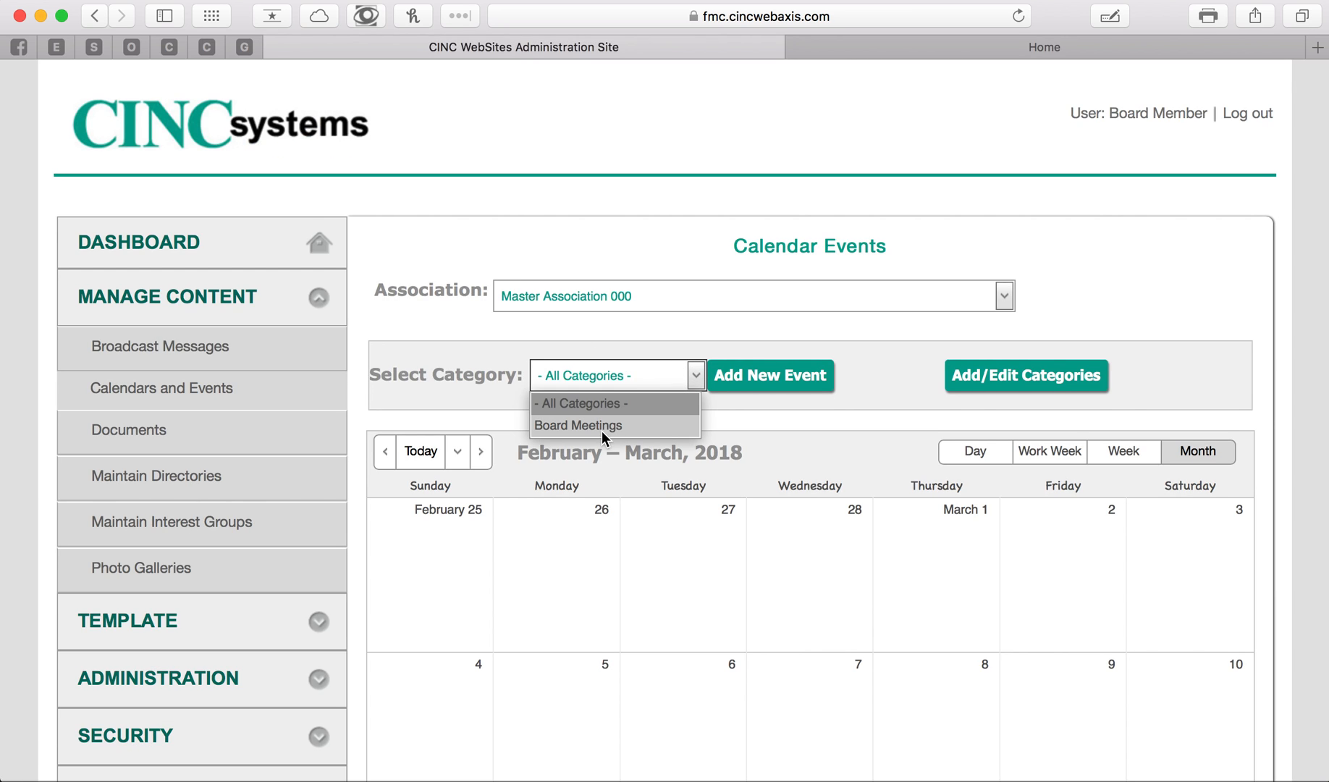
click(883, 346)
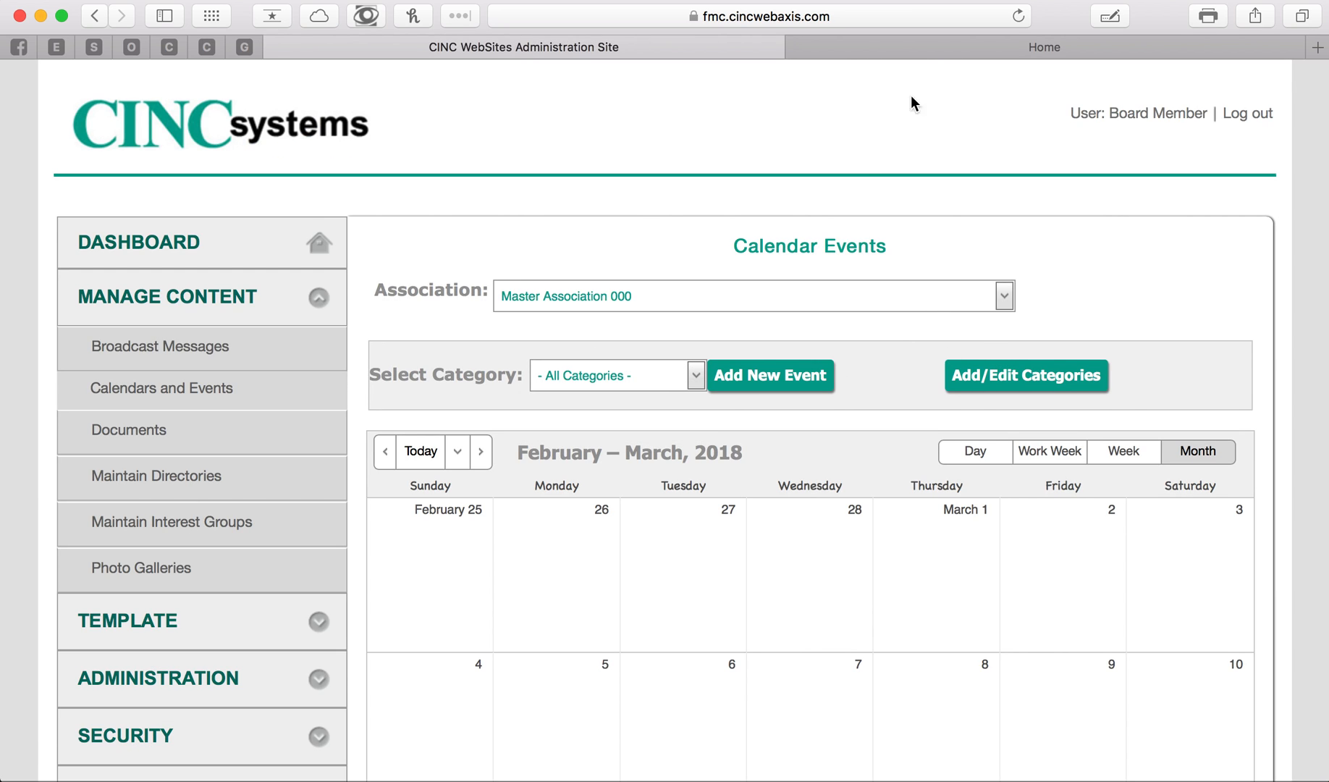
click(927, 48)
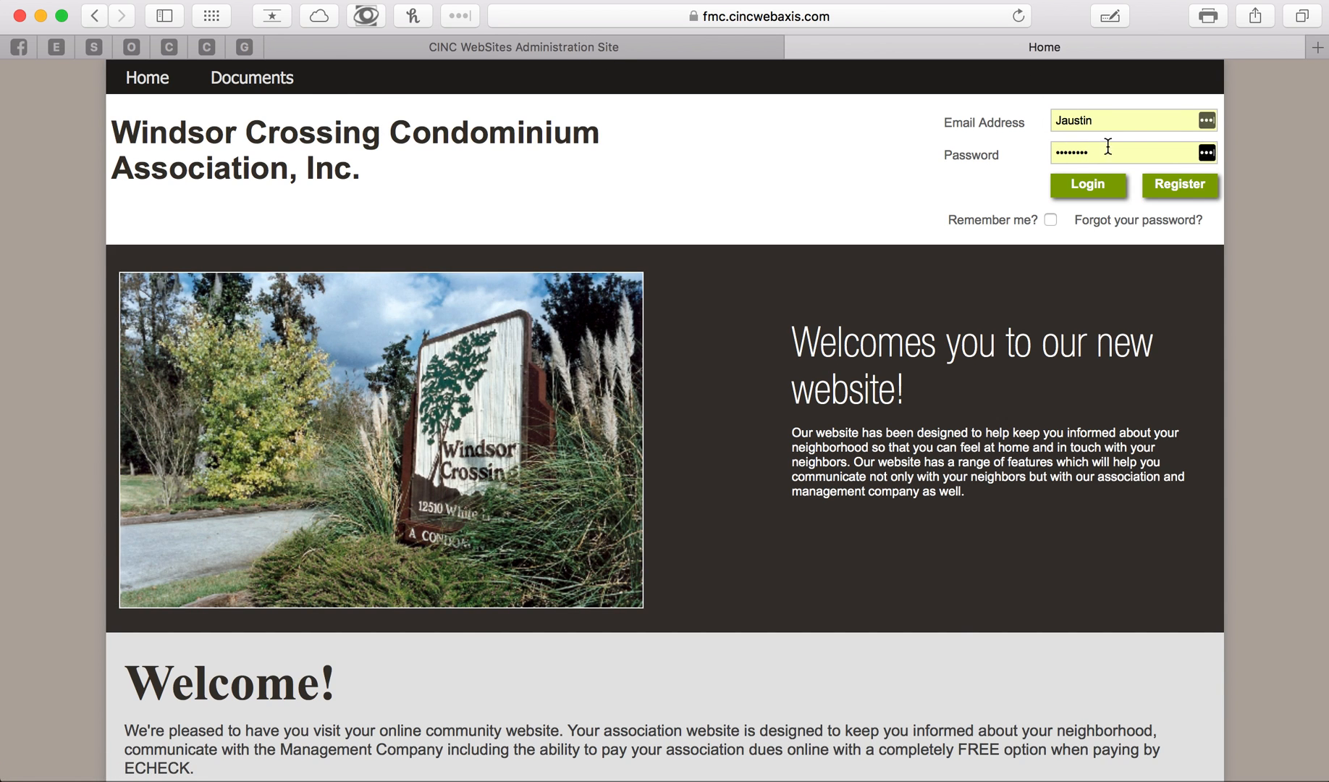
click(507, 53)
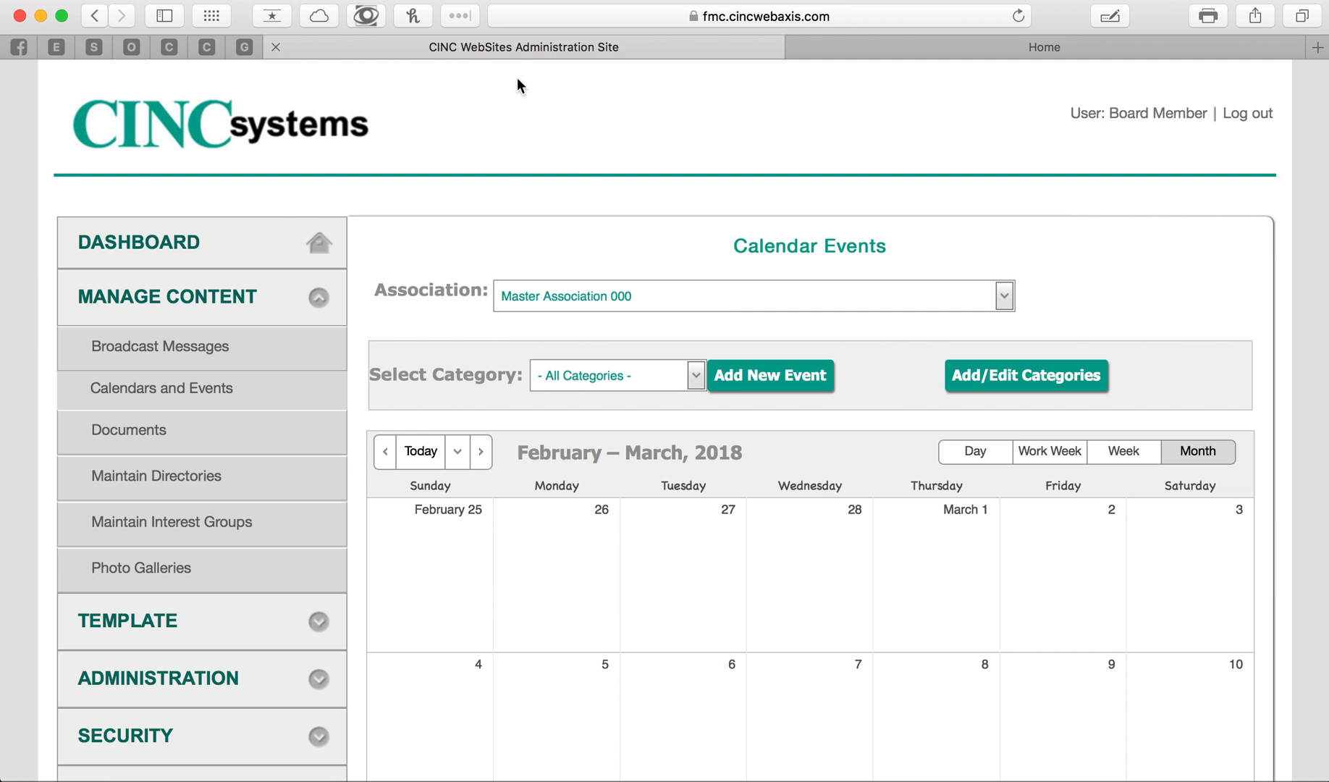
- Start a new calendar event in the Board Meetings category
click(753, 375)
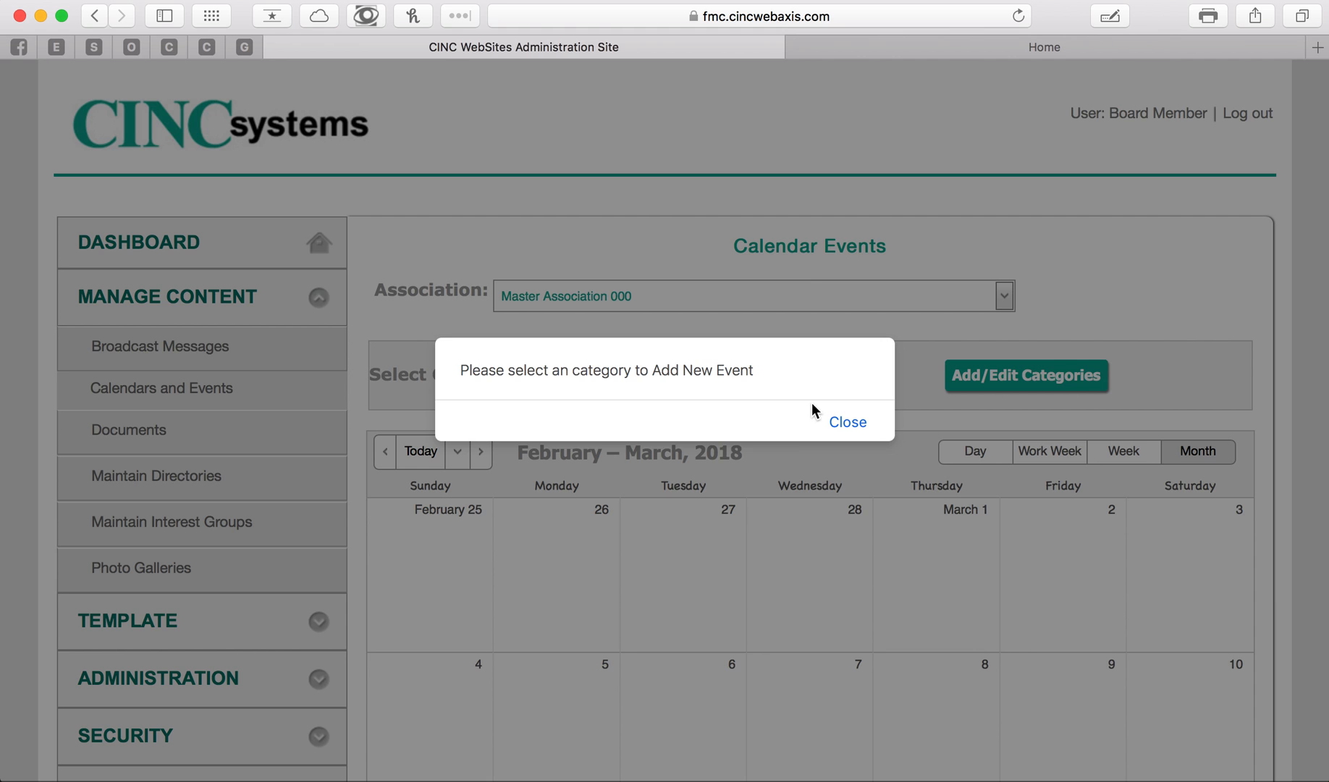
click(850, 422)
click(696, 377)
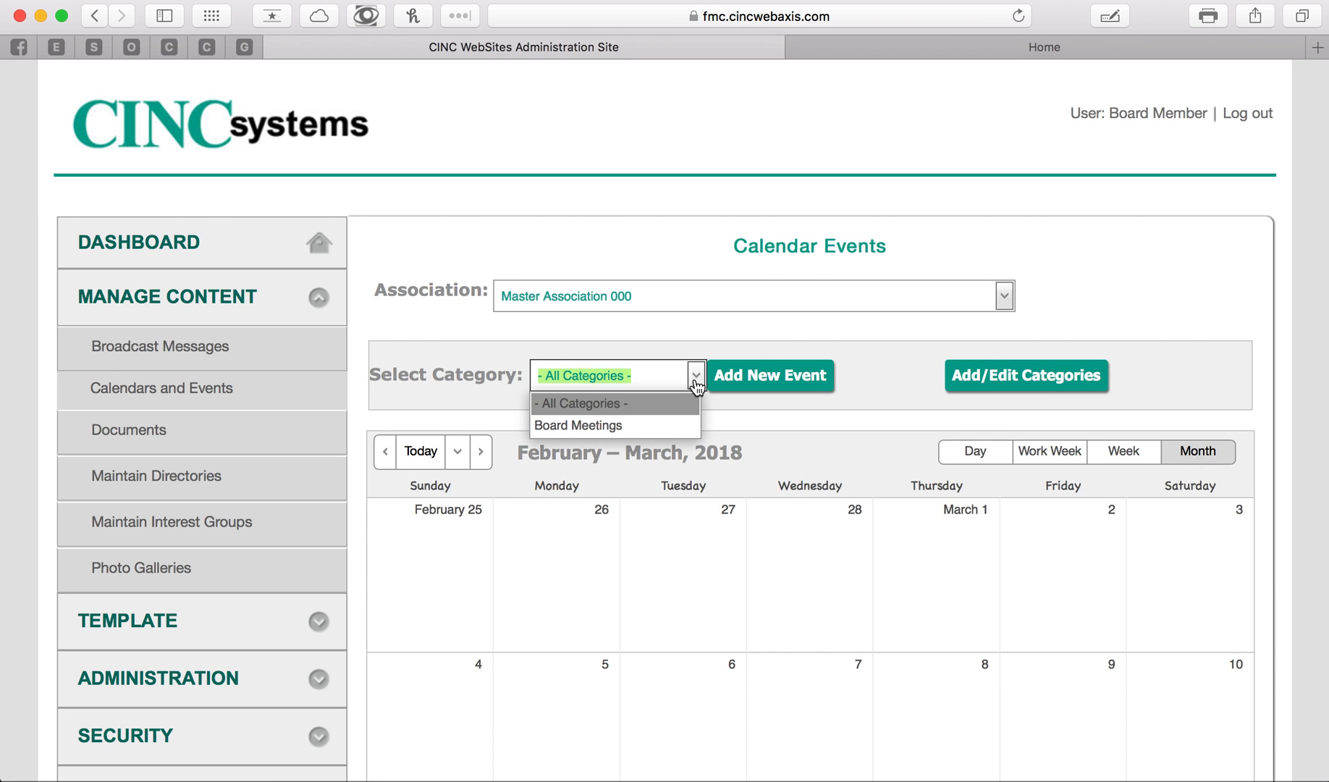
click(624, 425)
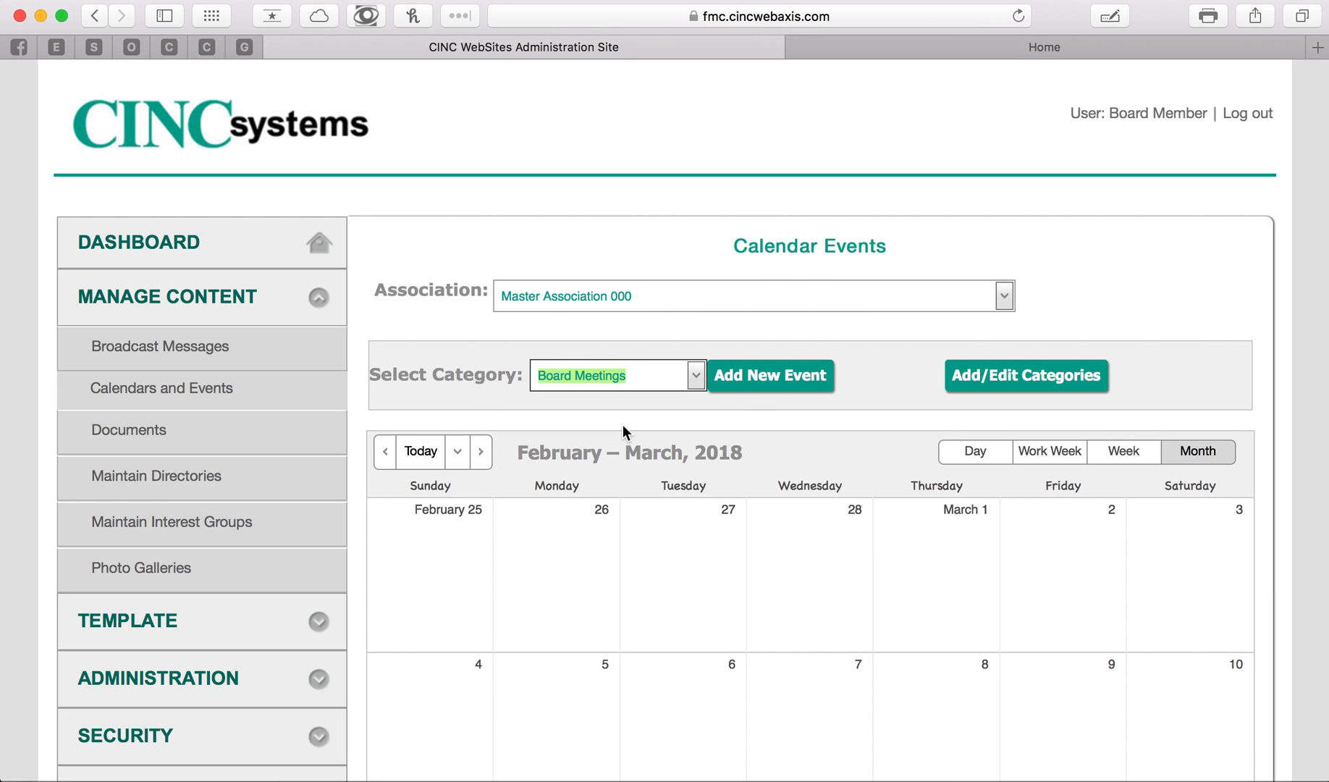
click(768, 379)
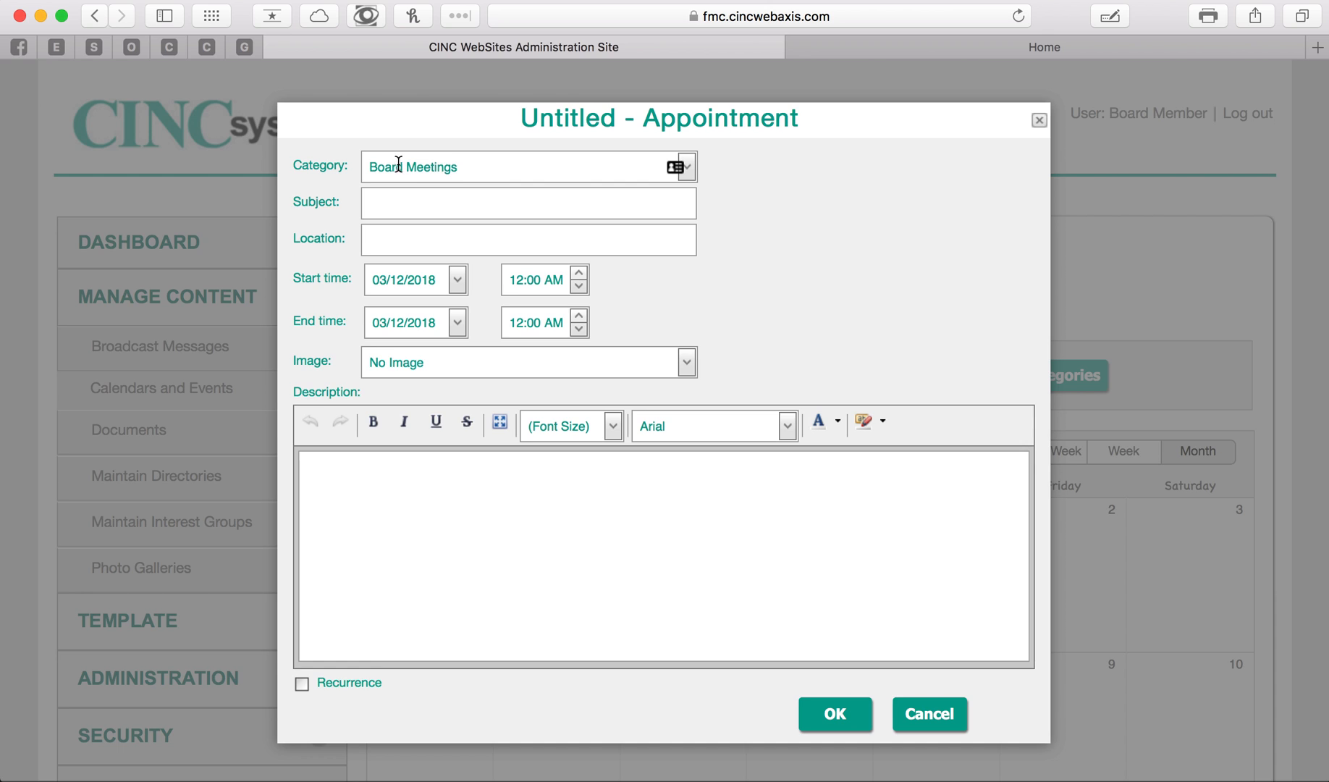
- Give the event the subject Monthly Meetings and the location Clubhouse
click(421, 205)
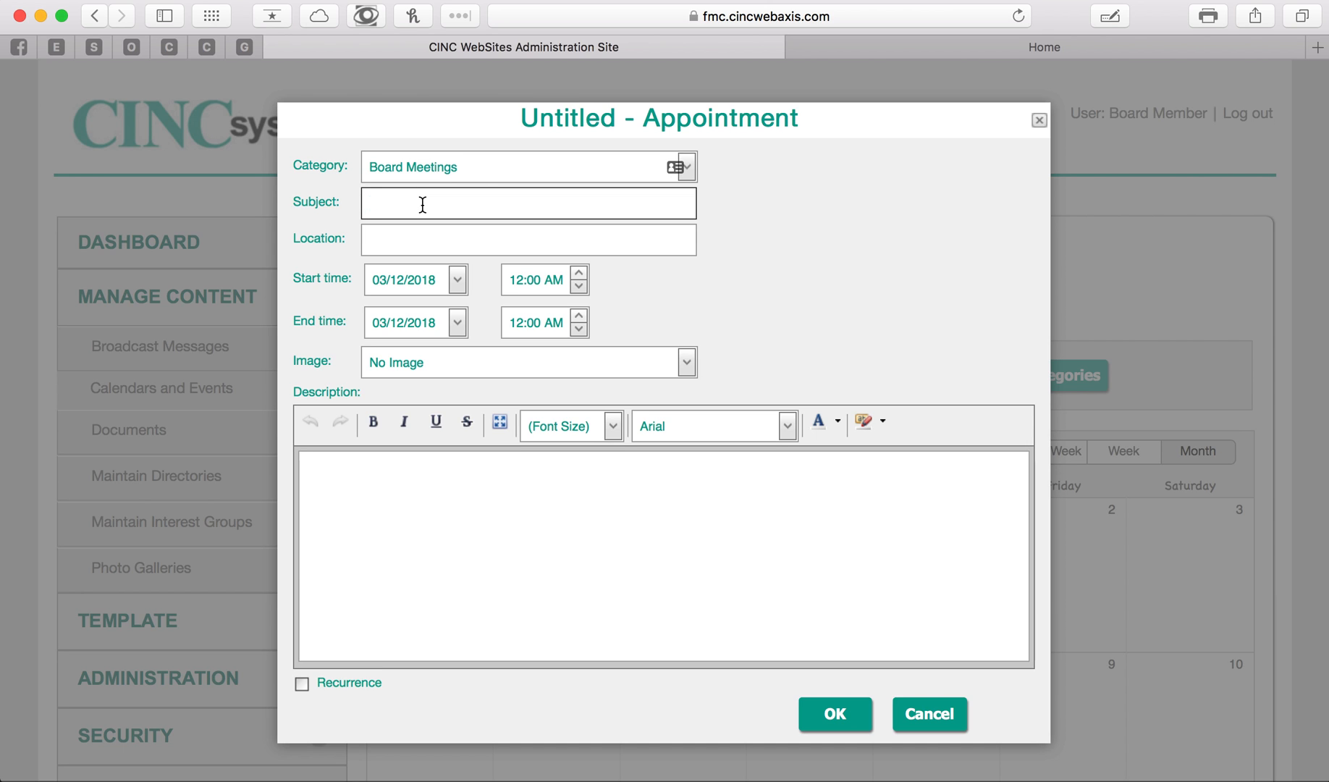
text(Monthly Meetings)
click(401, 247)
text(Clubhouse)
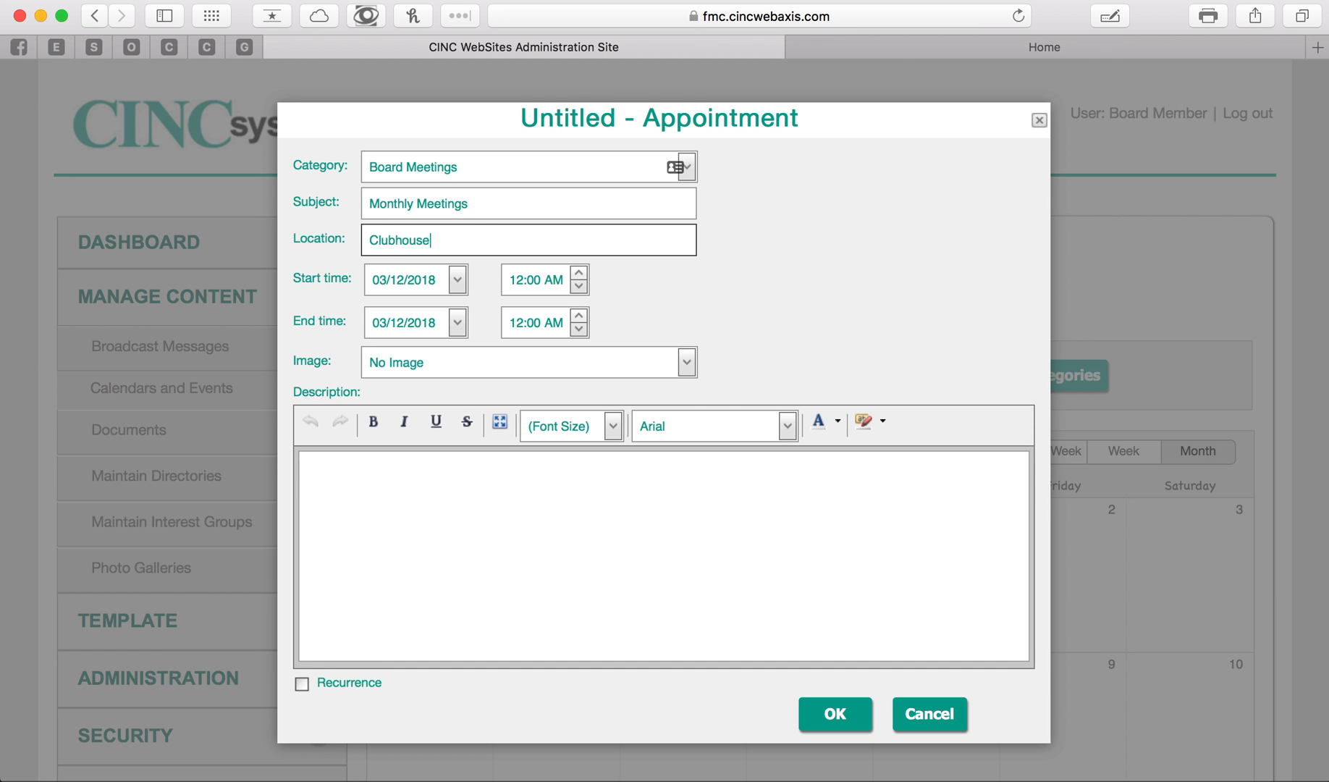
- Set the event's start to 03/15/2018 at 7:00 PM
click(458, 283)
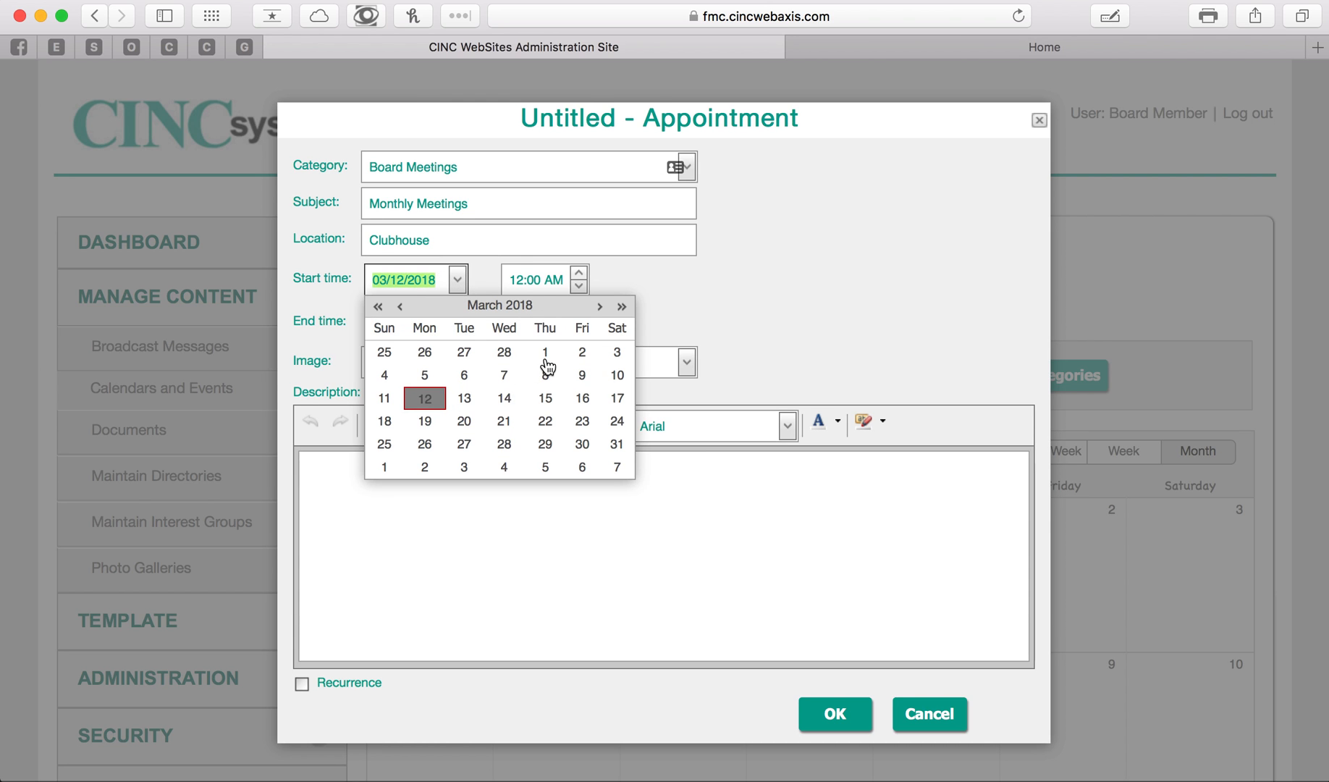
click(548, 399)
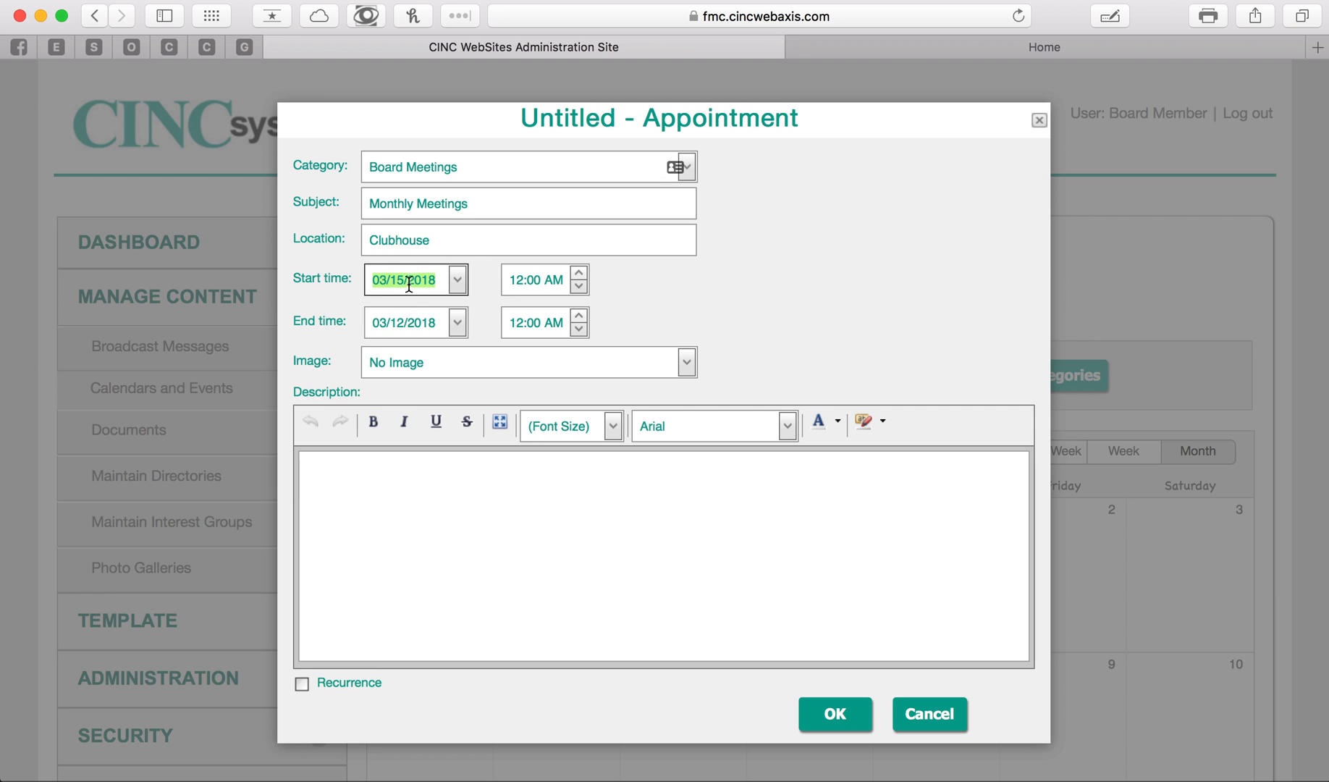
click(579, 273)
click(578, 273)
click(579, 274)
click(578, 274)
click(578, 274)
click(546, 280)
click(579, 274)
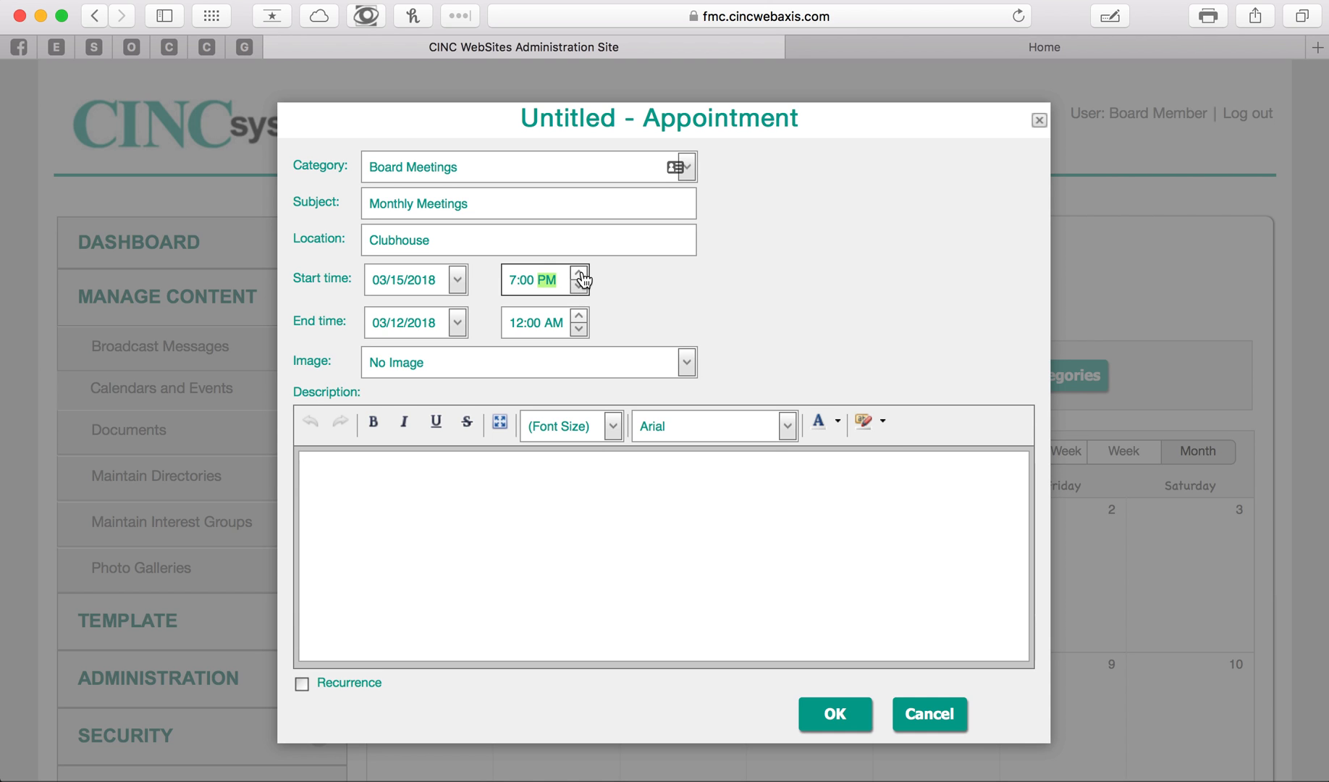
- Set the event's end date to 03/21/2019
click(457, 323)
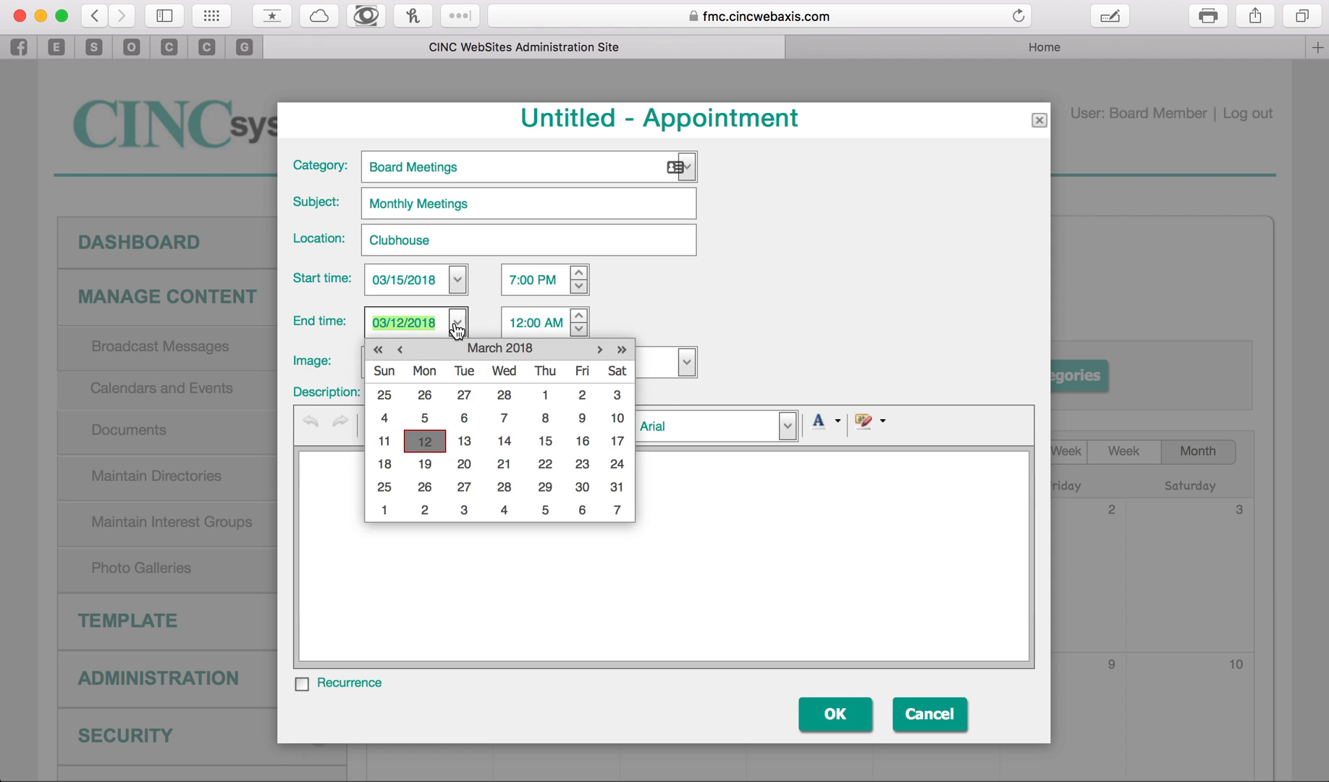
click(601, 351)
click(602, 350)
click(602, 350)
click(601, 351)
click(602, 351)
click(602, 351)
click(601, 351)
click(602, 351)
click(602, 350)
click(602, 350)
click(601, 350)
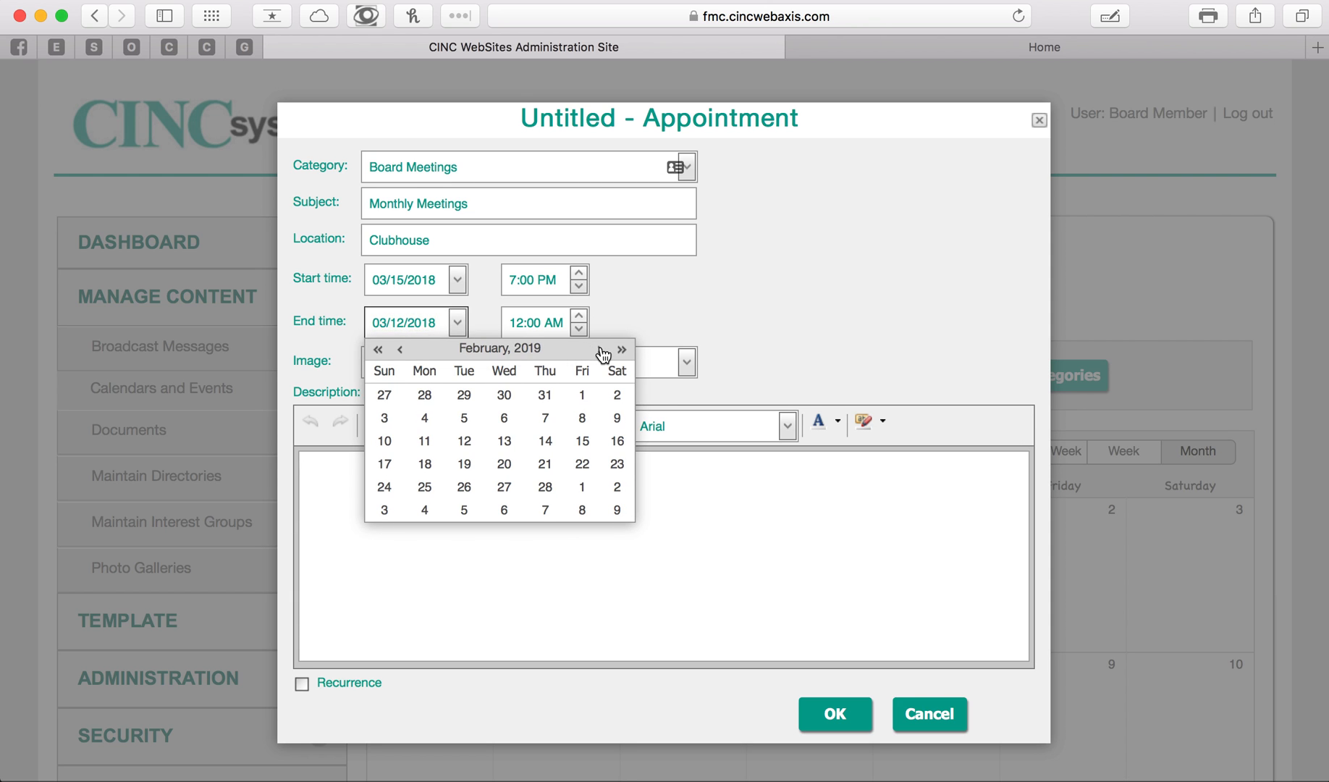
click(601, 350)
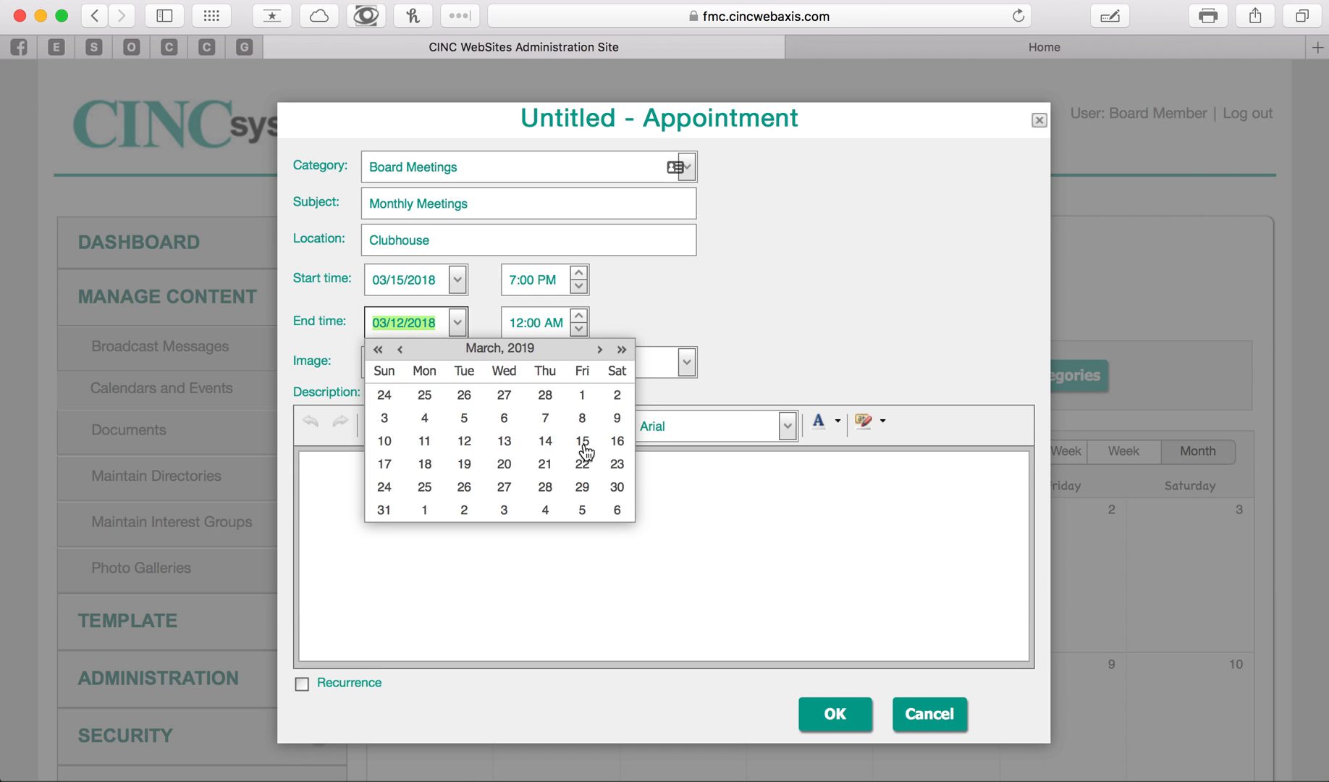
click(545, 464)
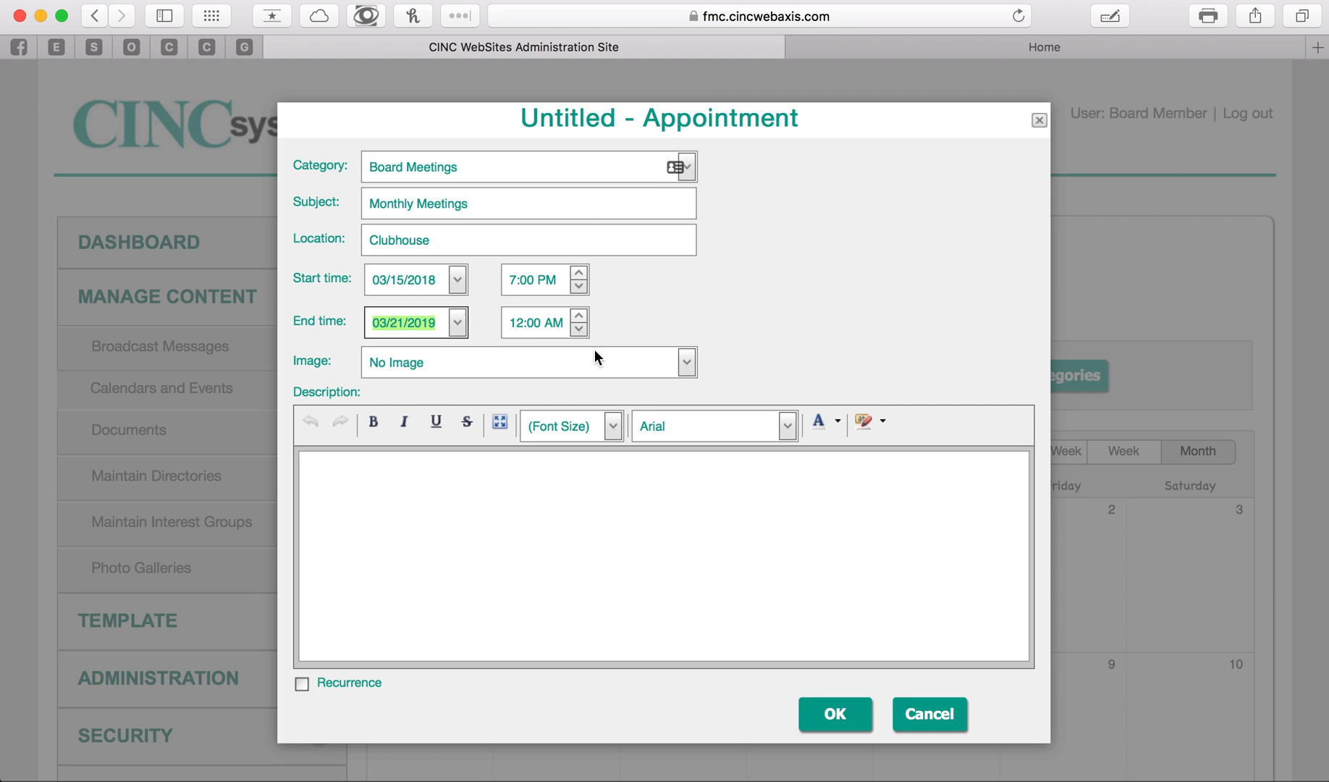
click(524, 321)
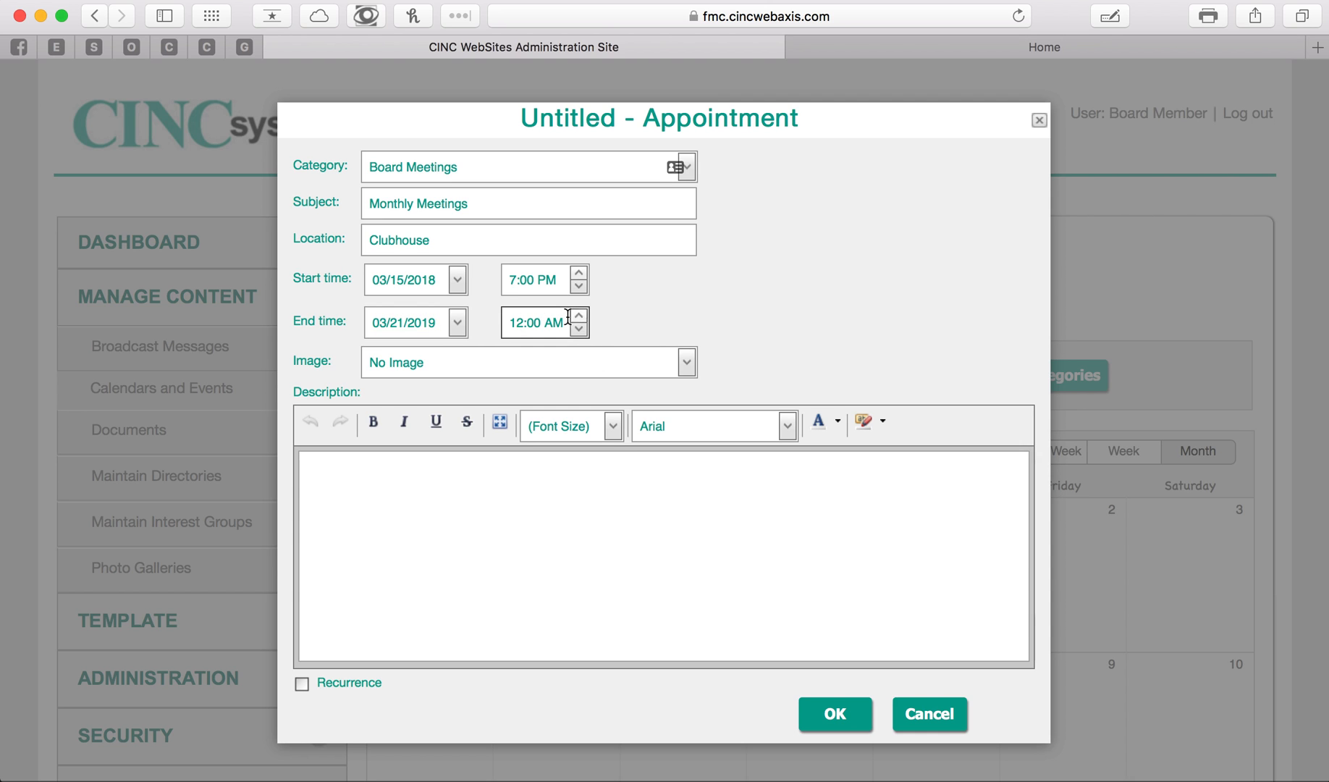
- Set the event's end to 03/15/2018 at 8:00 PM
click(454, 327)
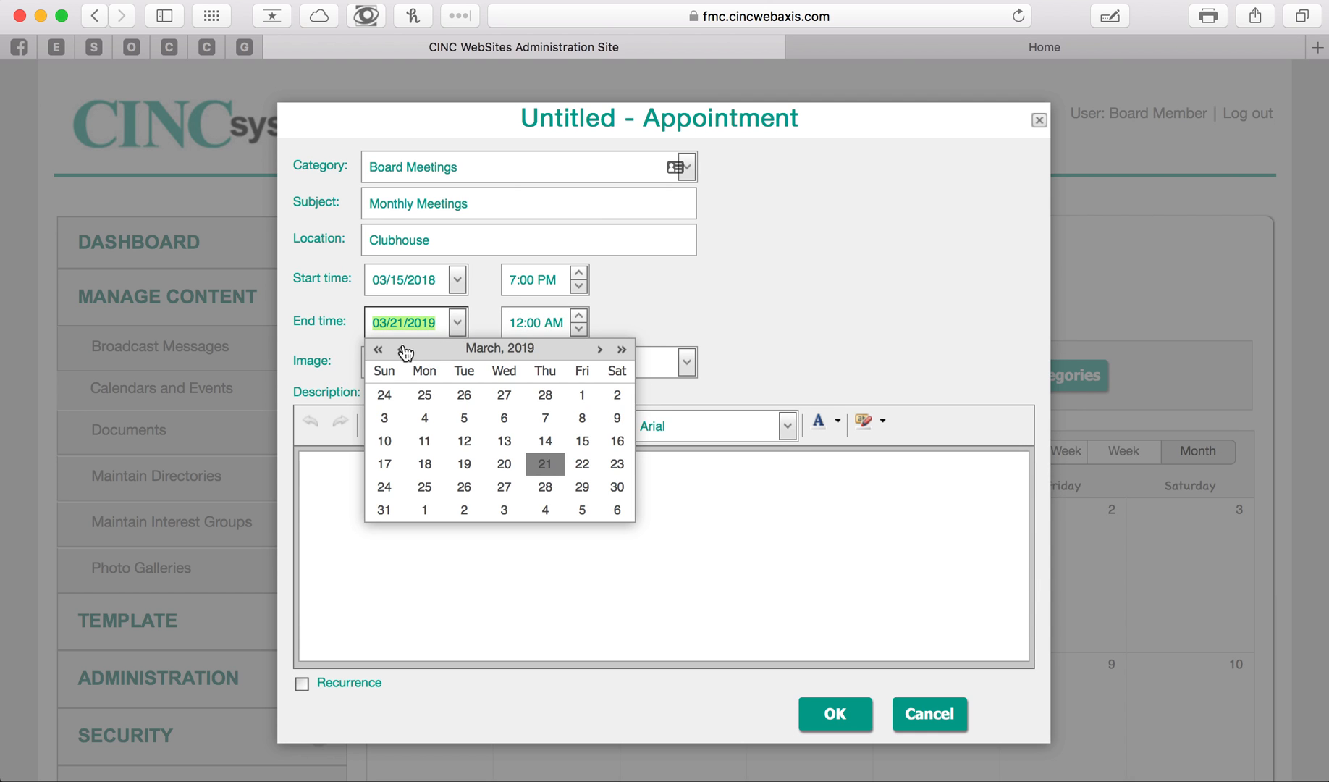
click(377, 350)
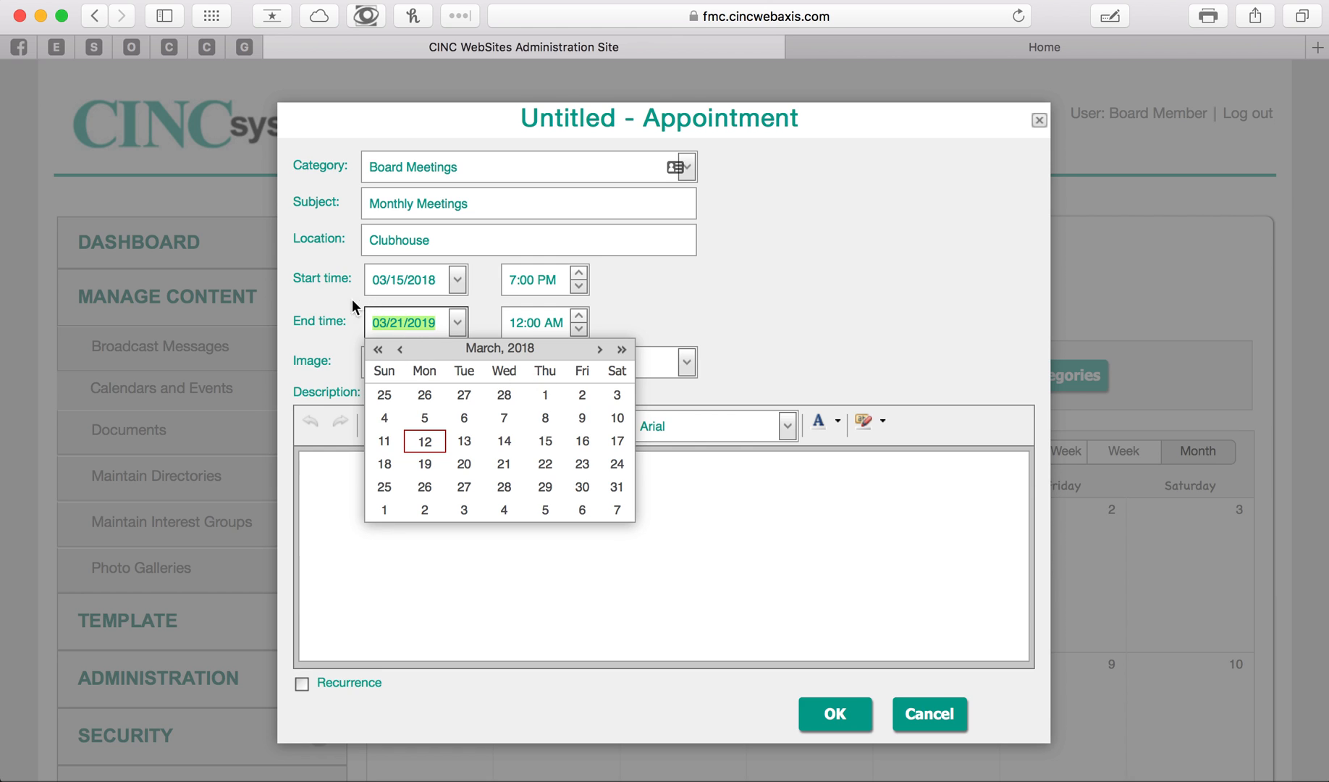
click(547, 442)
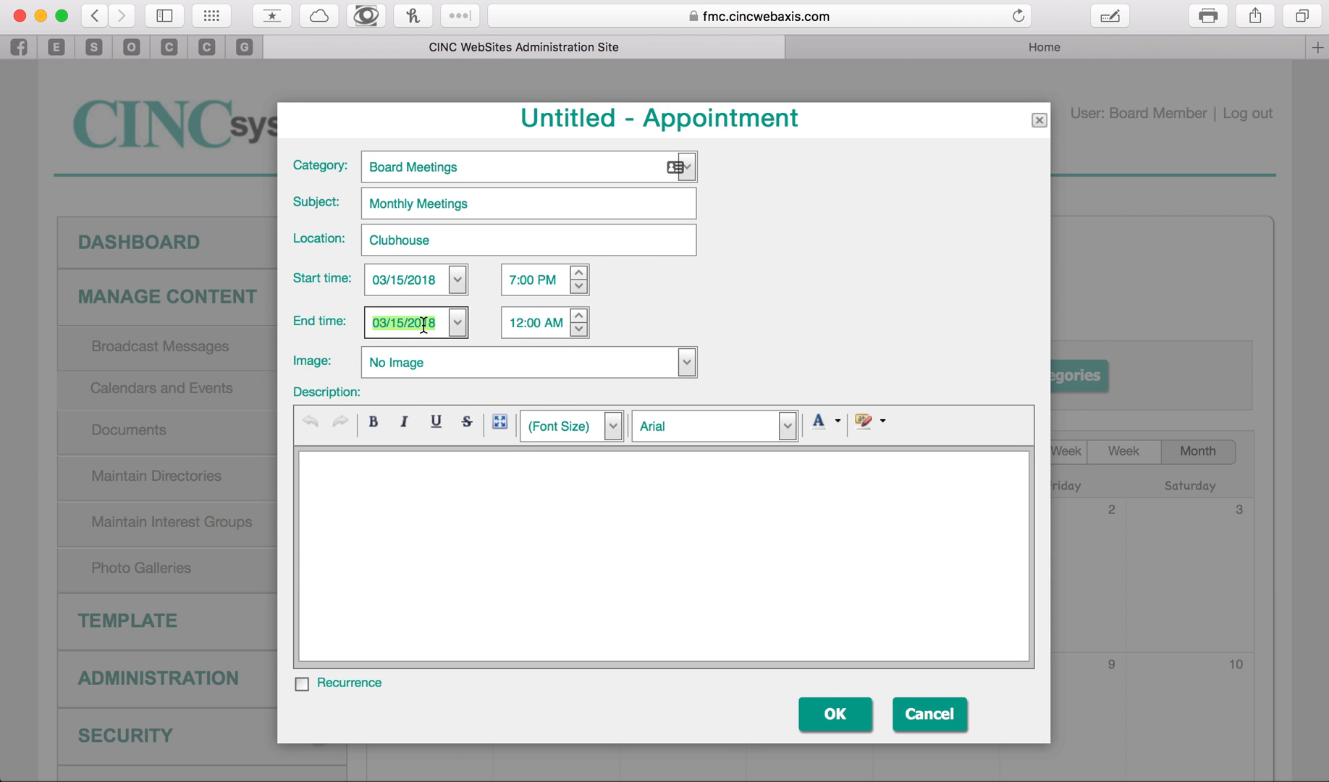
click(514, 325)
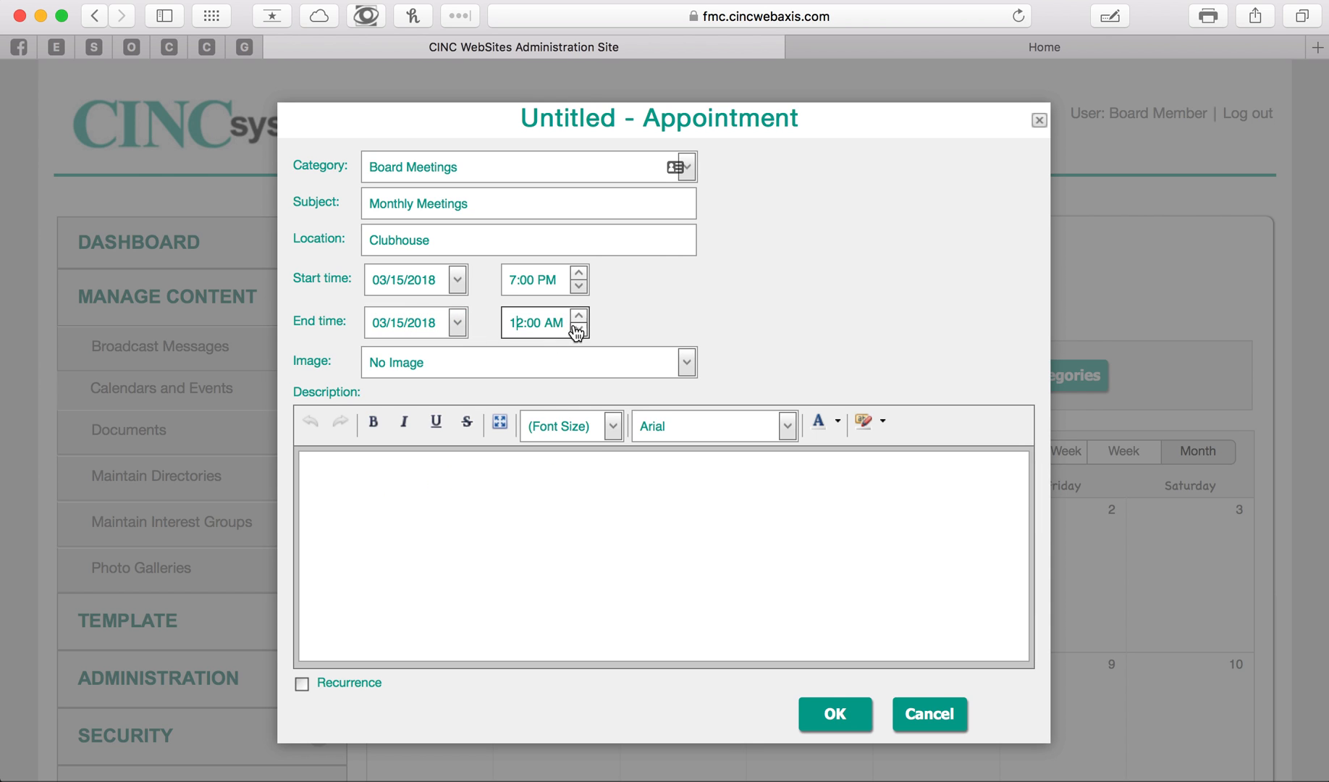
click(580, 333)
click(581, 333)
click(581, 333)
click(580, 332)
click(550, 325)
click(580, 333)
click(637, 301)
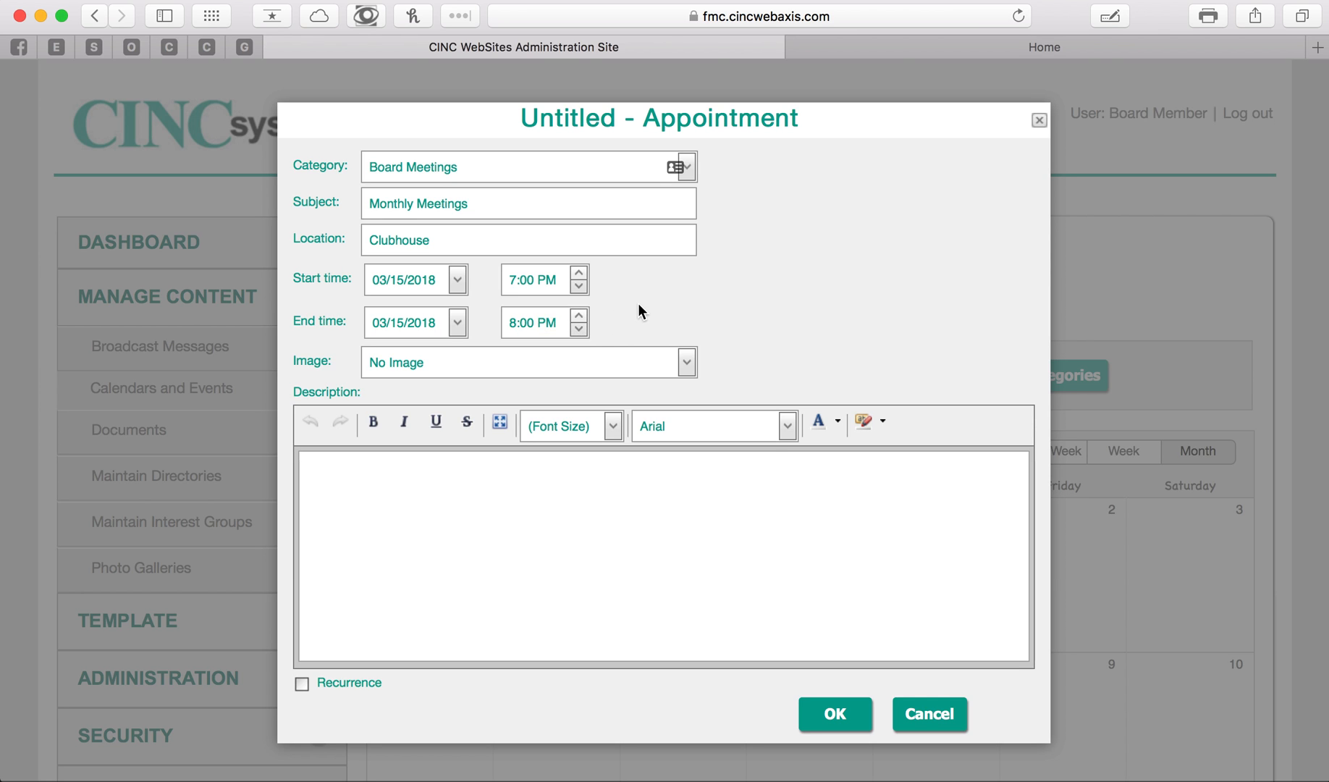
- Try the Board Meeting image for the event and set the image back to No Image
click(688, 363)
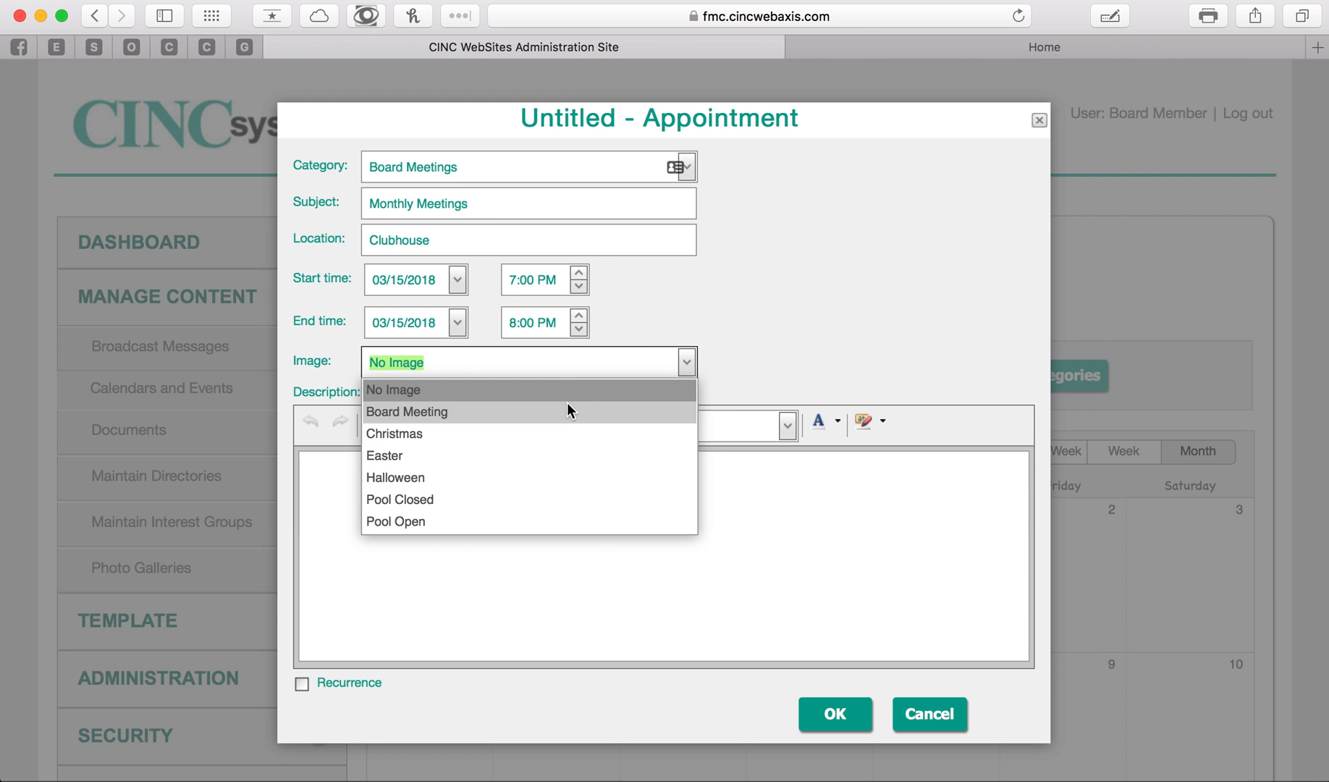
click(561, 411)
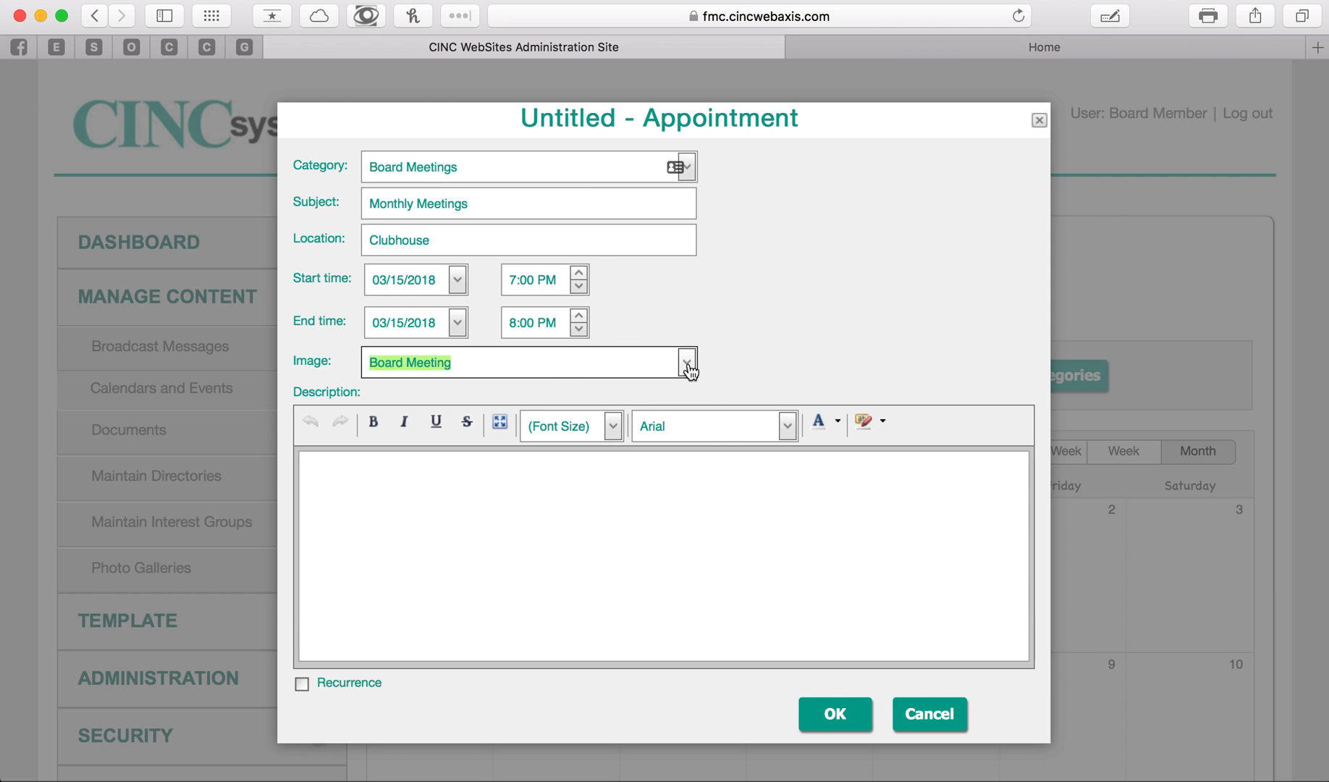
click(687, 362)
click(569, 385)
click(734, 329)
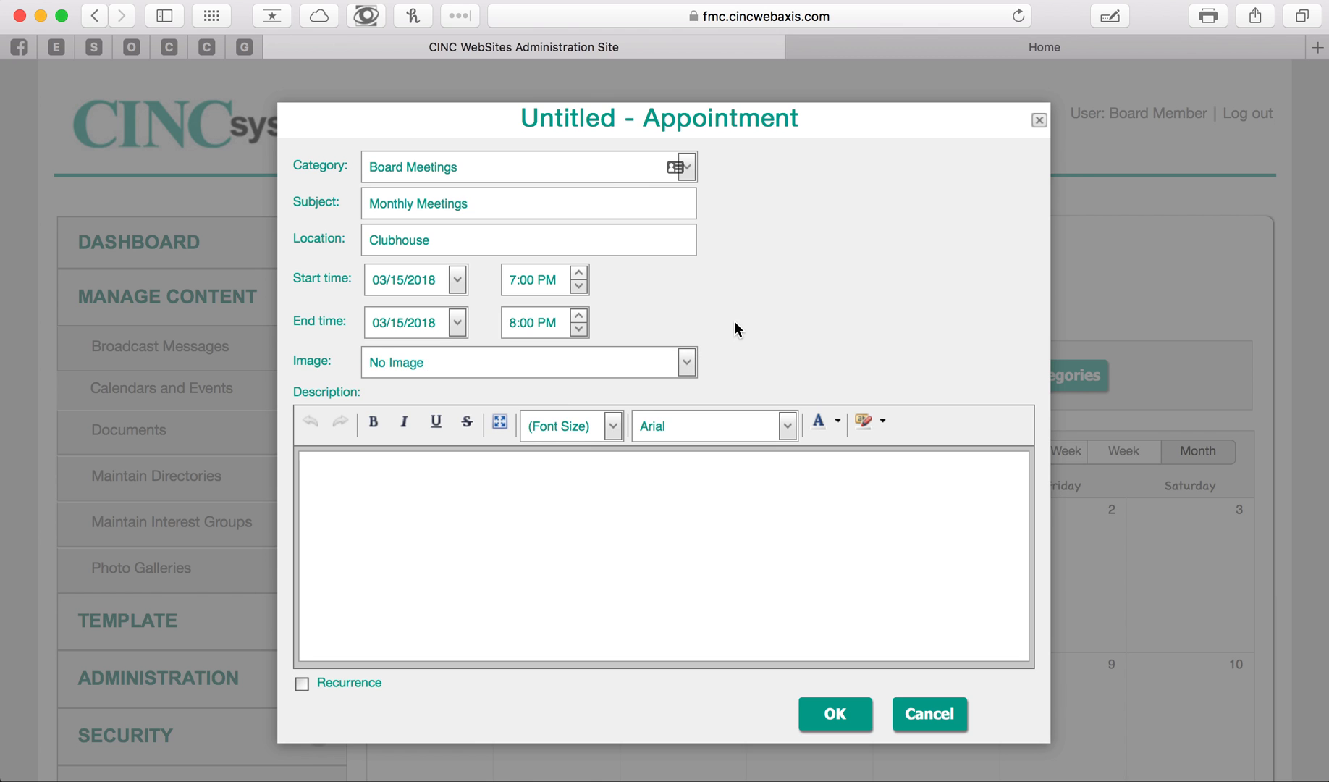
- Enter the event description "Board meetings begin at 7pm and go until 8pm monthly."
scroll(697, 329, down, 3)
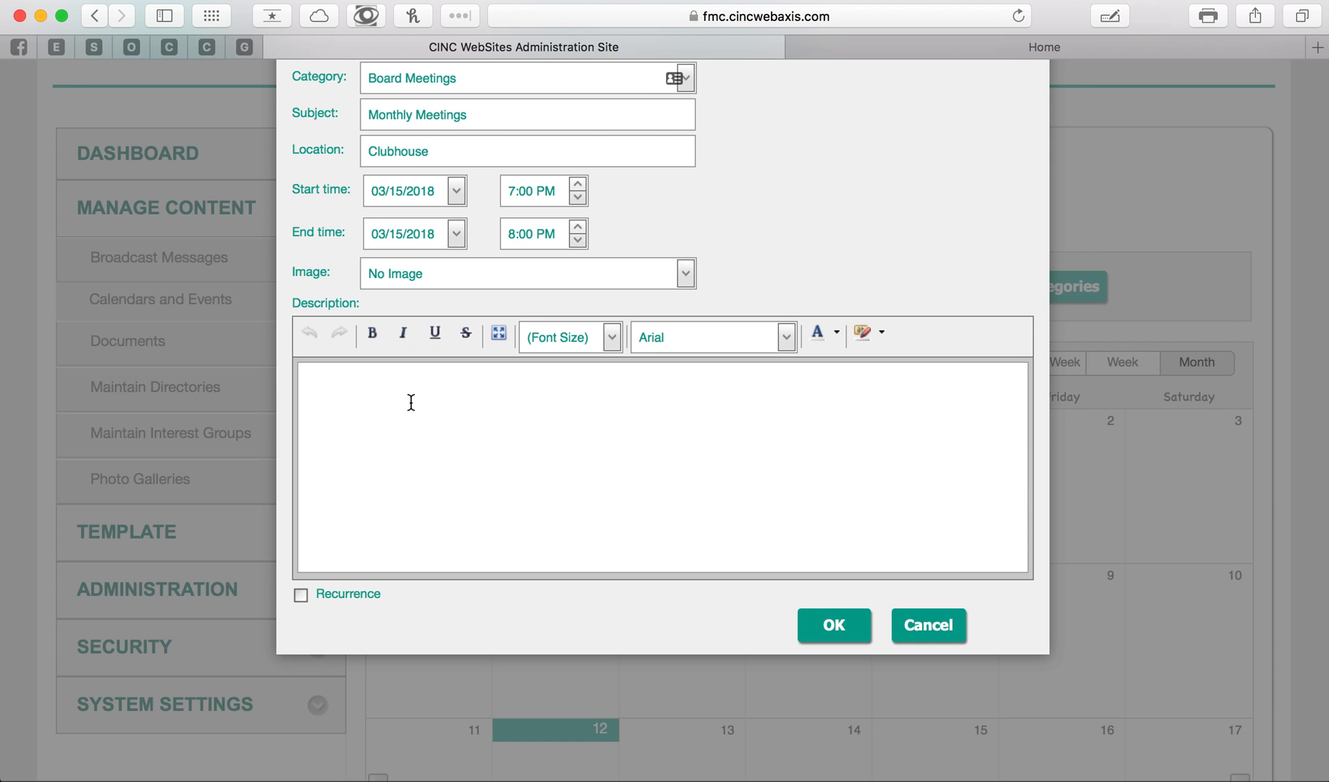
text(Board meetings )
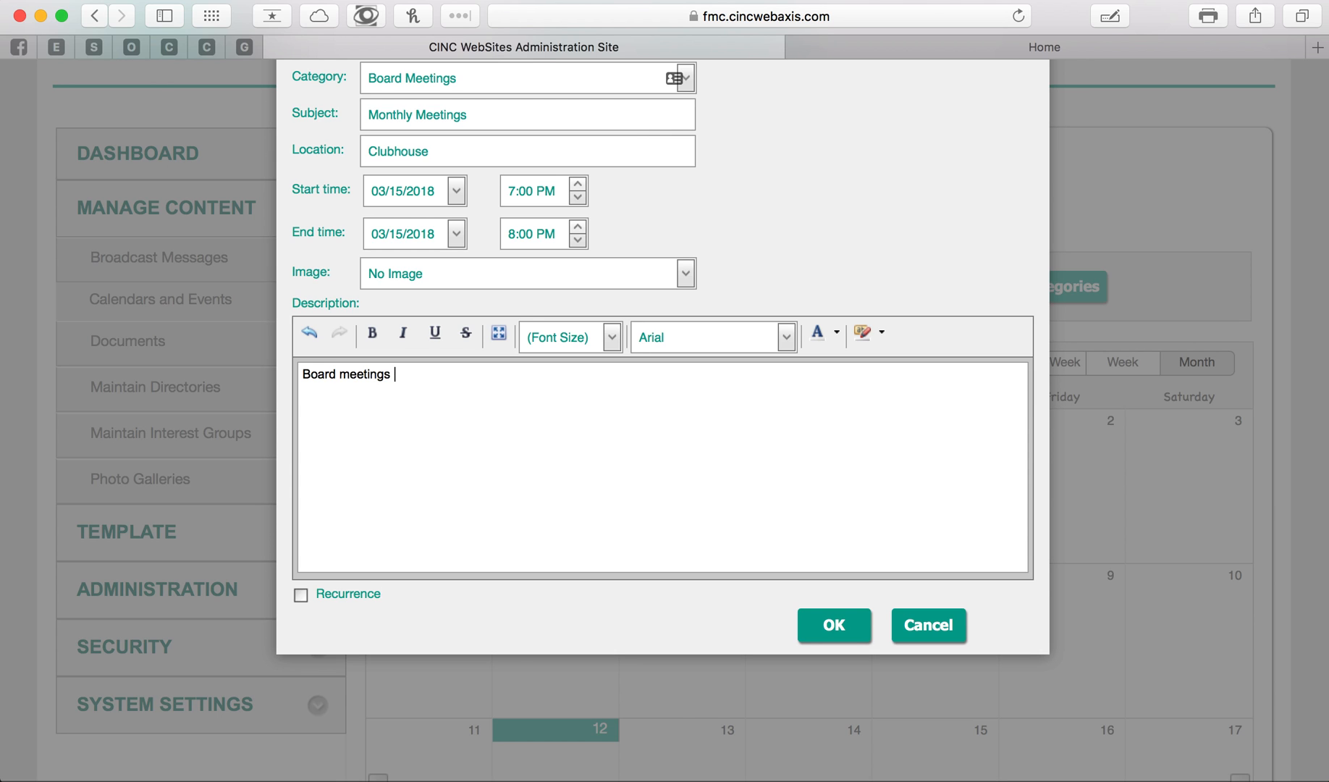
text(begin at 7pm a)
text(nd )
text(go u)
key(BackSpace)
text(until 8pm monthly.)
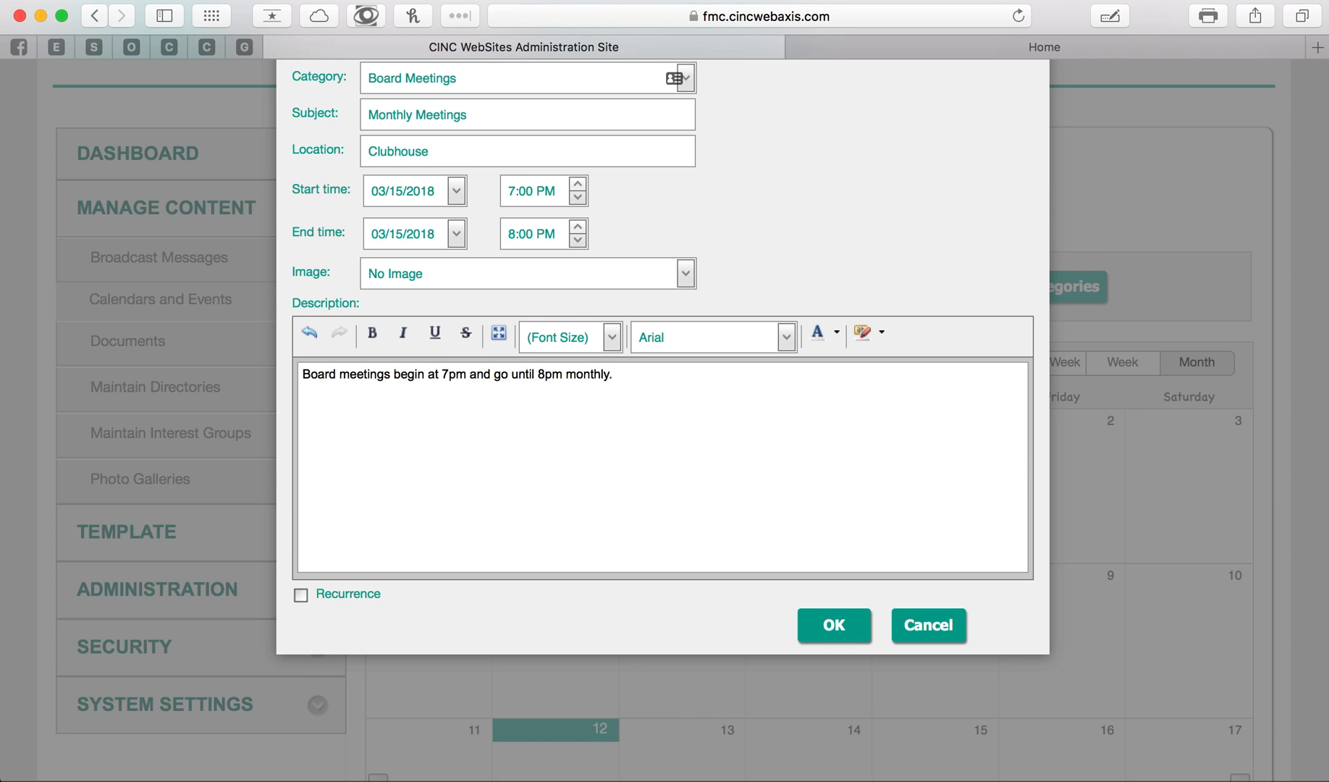
text( The Arb)
- Add the sentence "The ARB reviews new requests monthly at this meeting." to the end of the event description
key(BackSpace)
key(BackSpace)
text(RB)
text(revel)
key(BackSpace)
text(ews)
key(BackSpace)
key(BackSpace)
key(BackSpace)
key(BackSpace)
text(i)
key(BackSpace)
text(eviews)
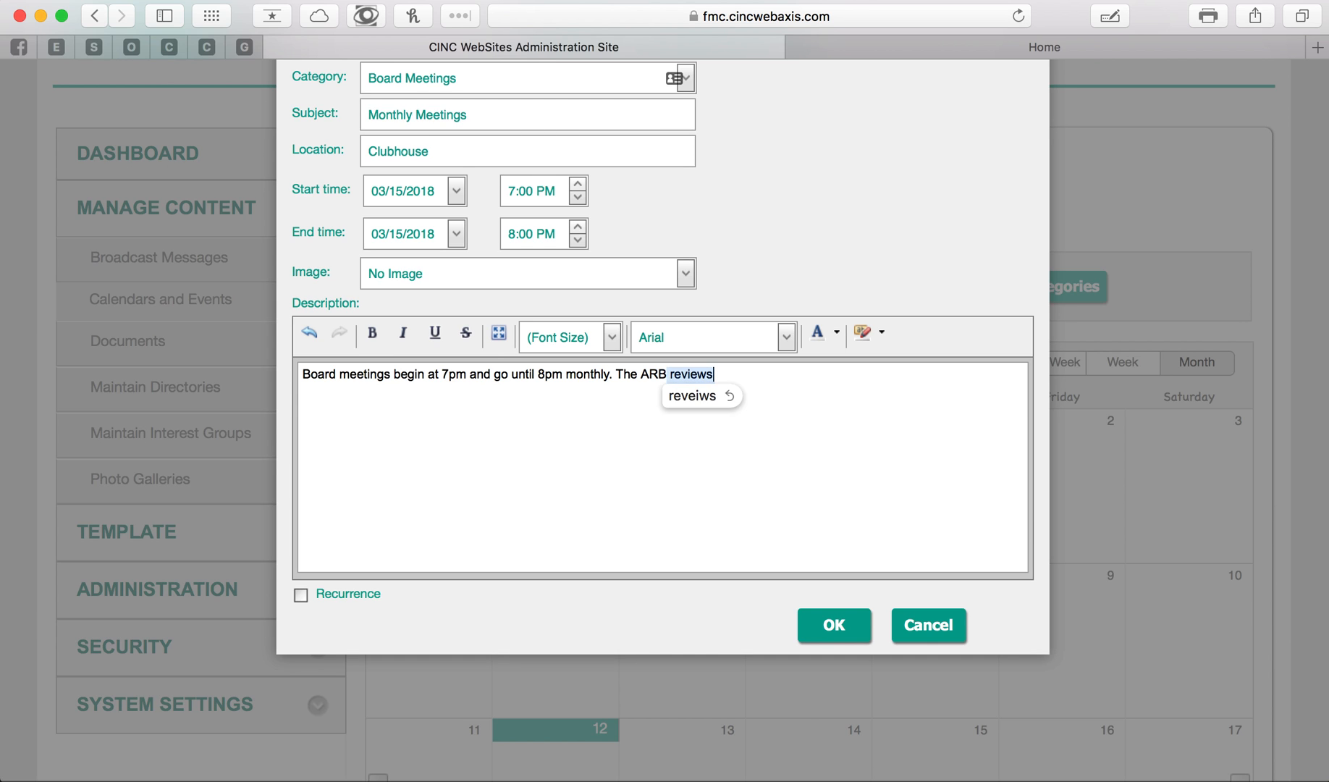
text( new request)
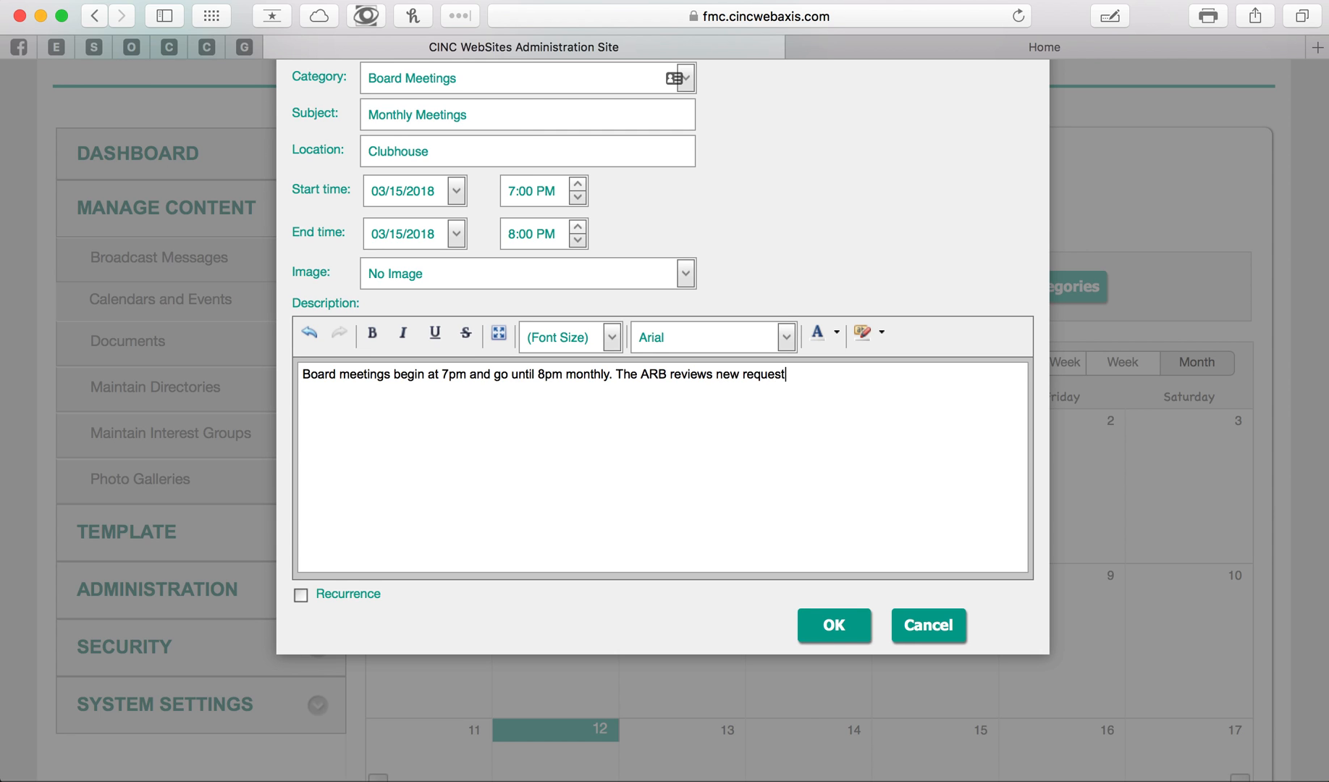
text(s monthly at this meeting.)
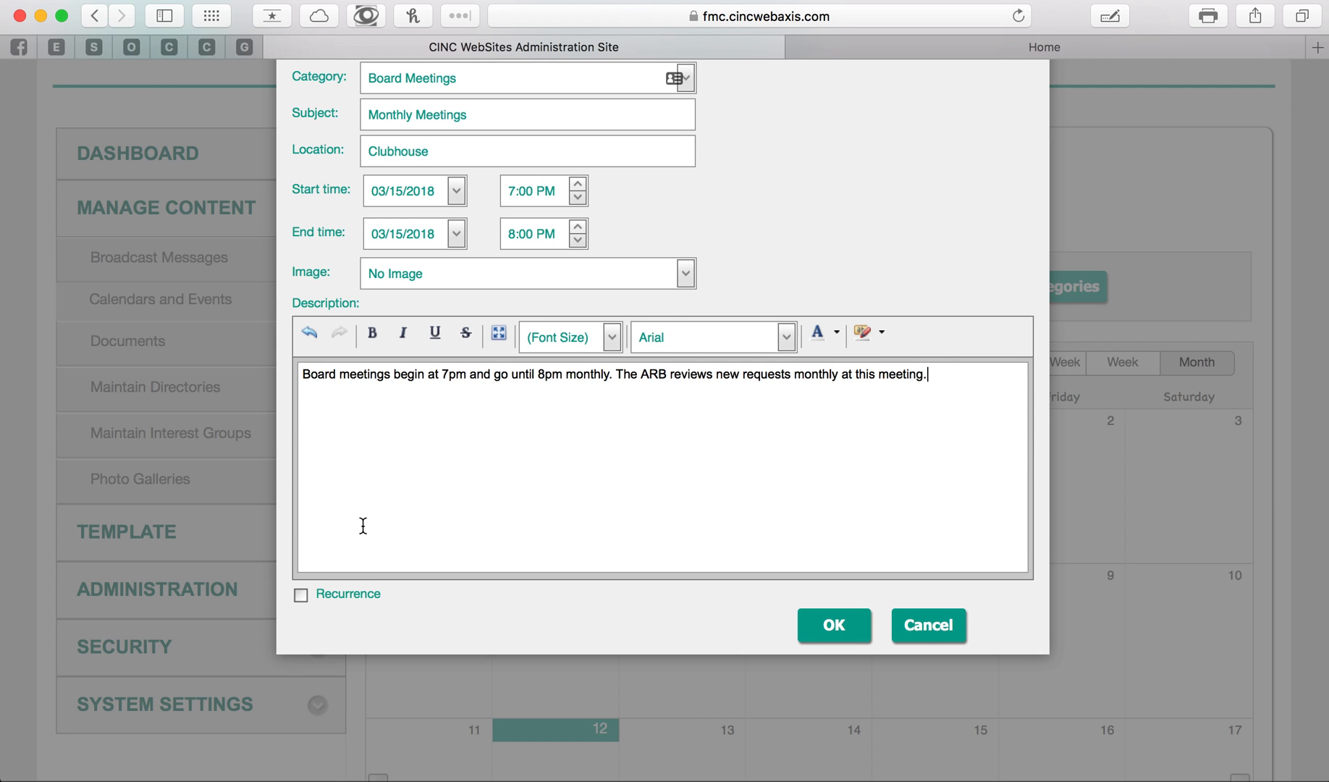
- Make the event recur monthly on the third Thursday of every 1 month with no end date, and save it
click(300, 594)
scroll(449, 524, down, 5)
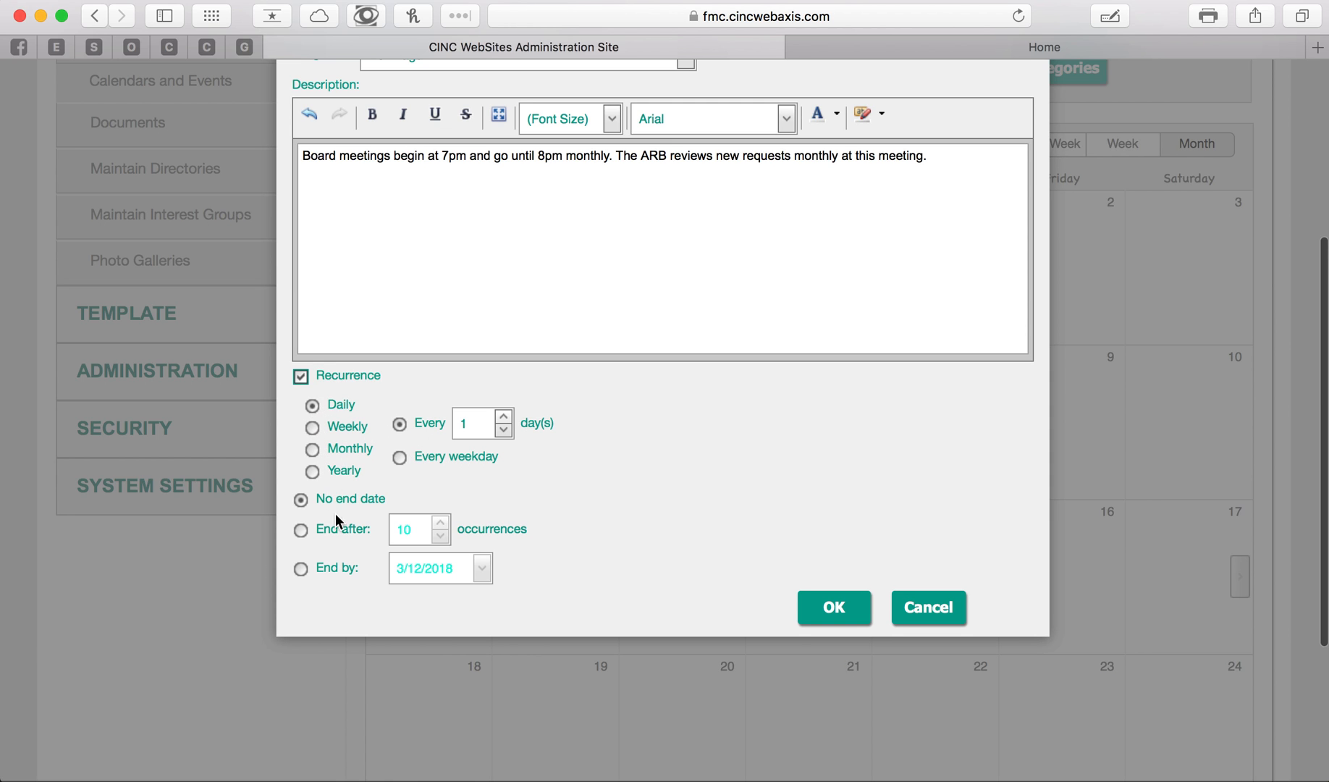
click(312, 450)
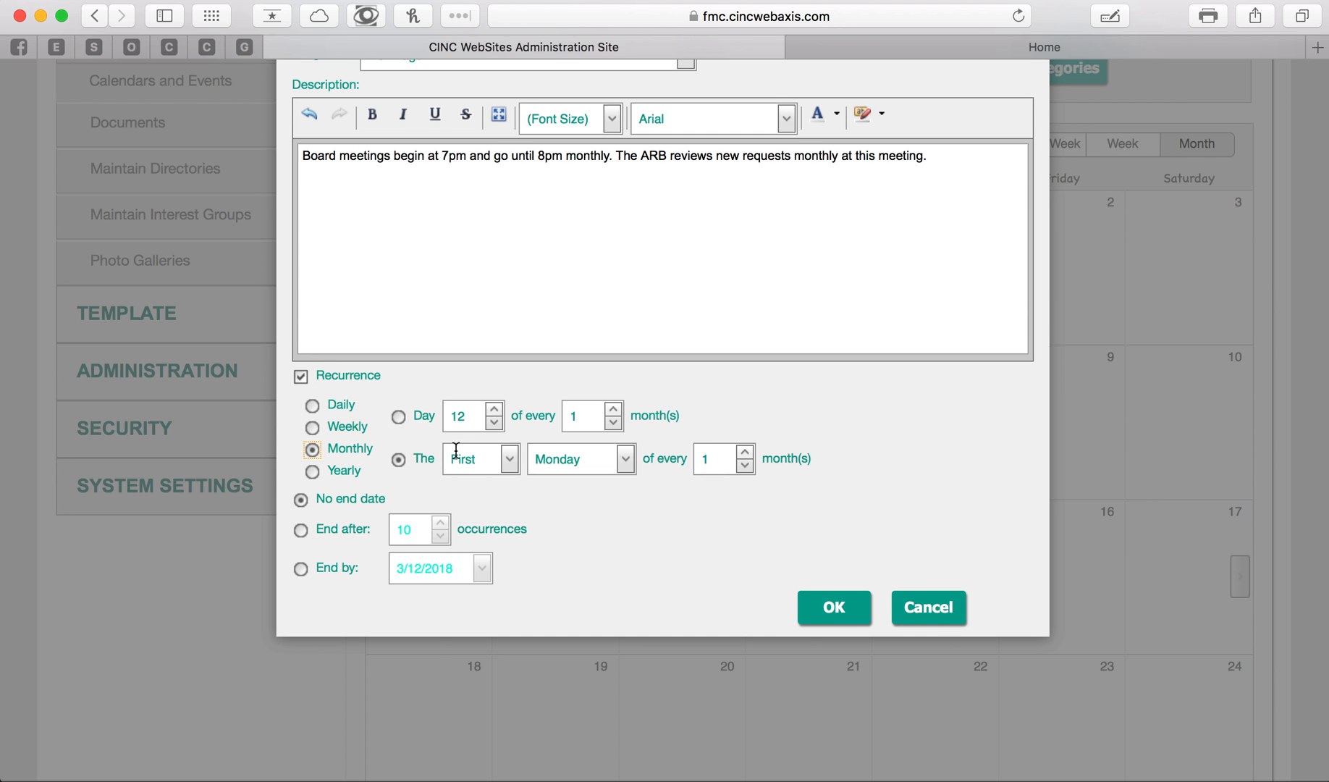
click(511, 459)
click(499, 535)
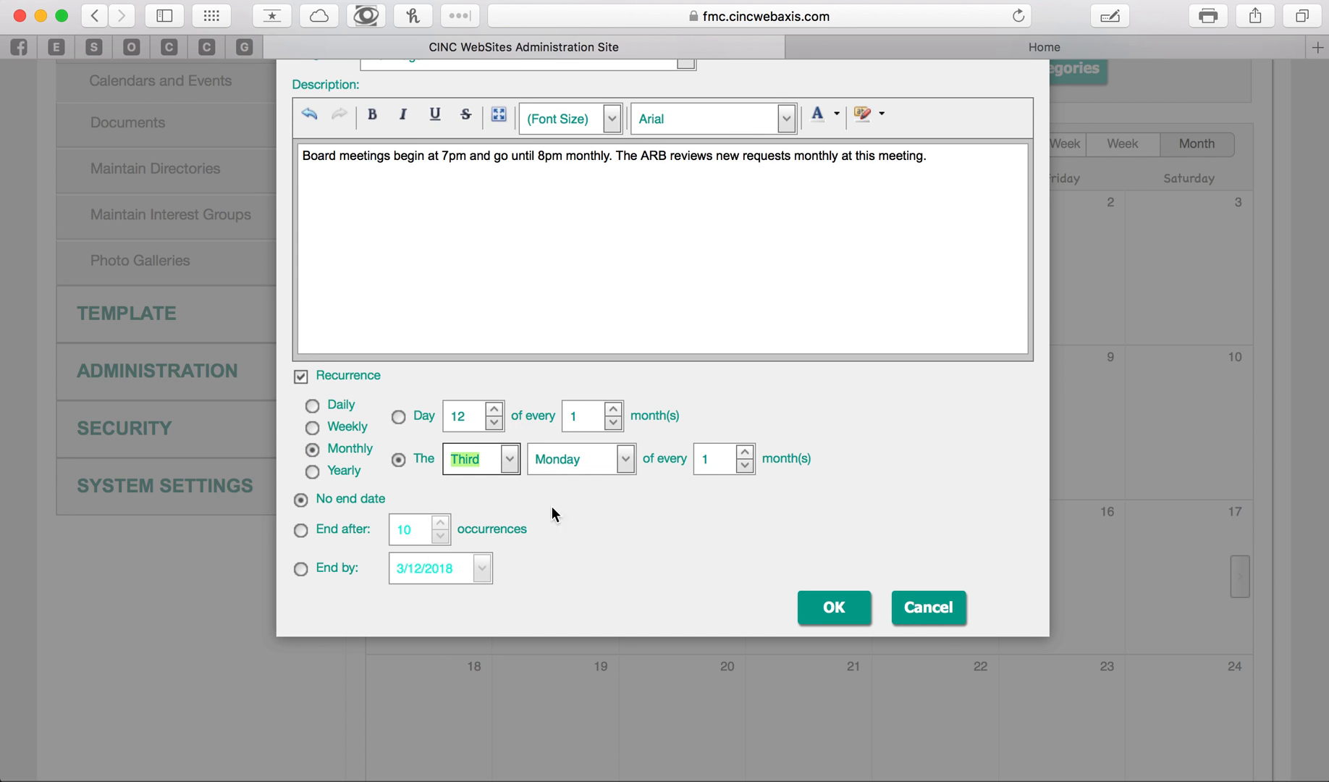
click(624, 466)
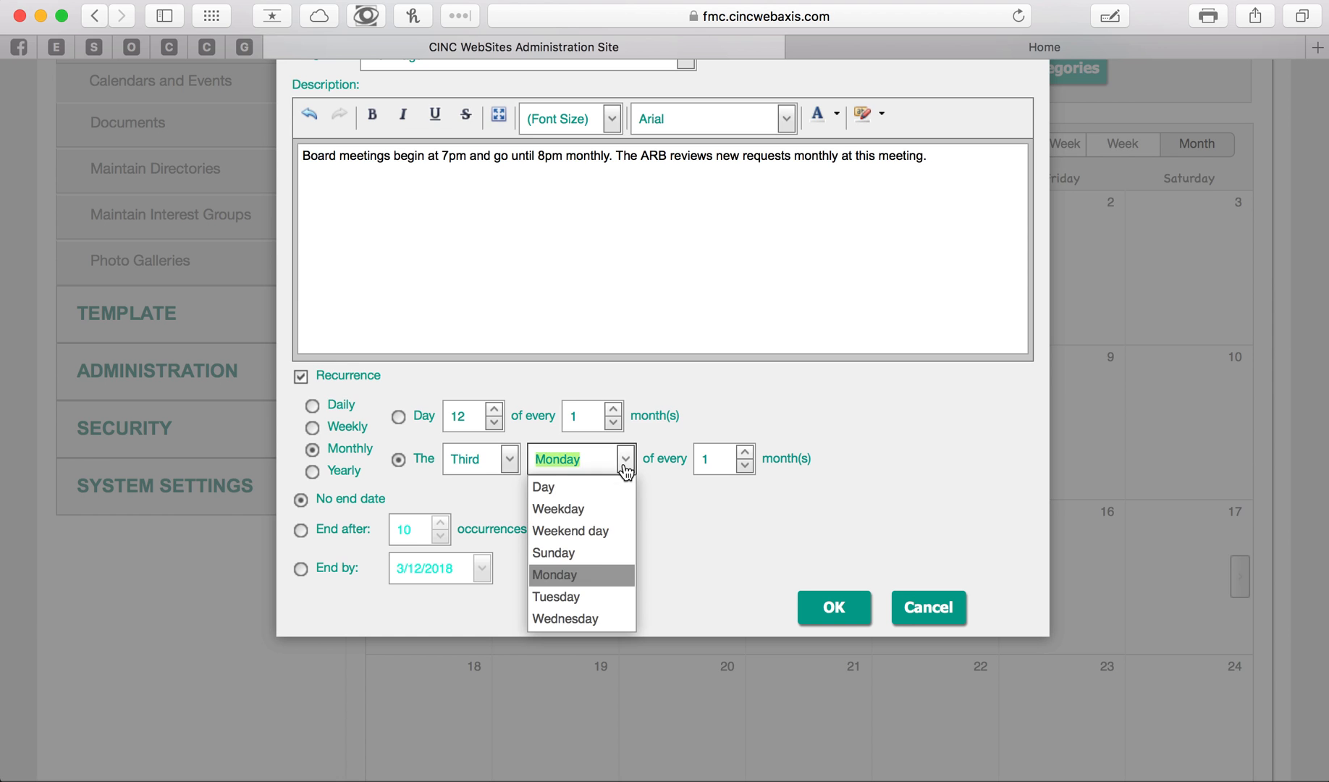
scroll(585, 596, down, 2)
click(579, 579)
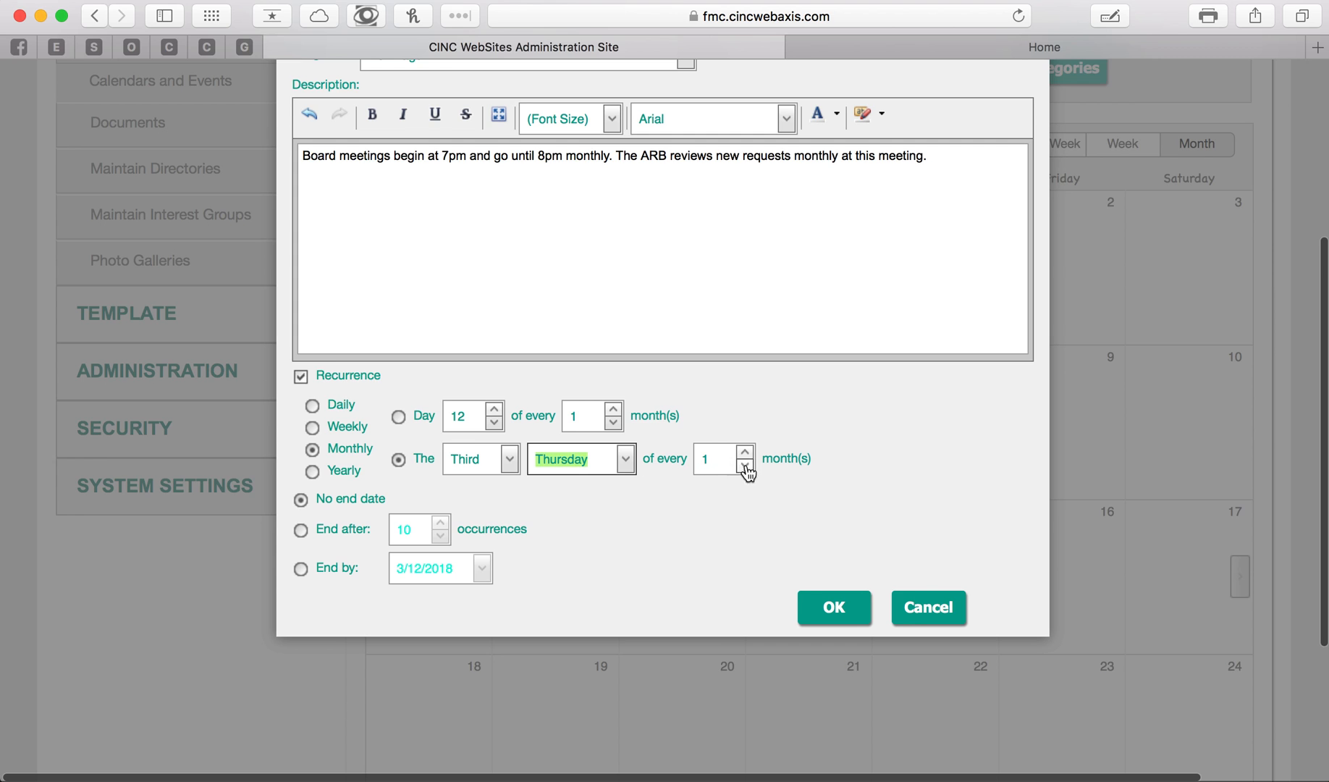
click(600, 519)
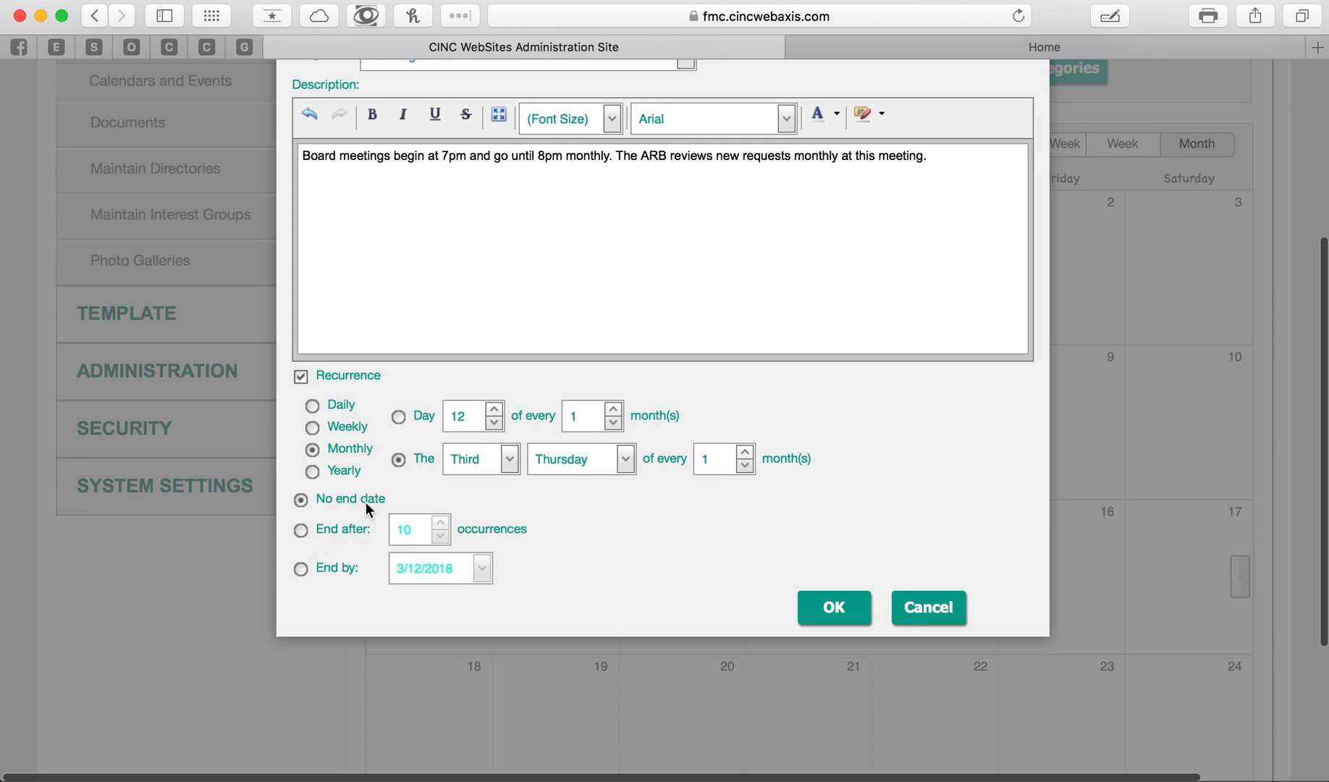
click(835, 609)
- Check the recurring Monthly Meetings event in the calendar from March through June 2018, and return to May
scroll(856, 430, down, 3)
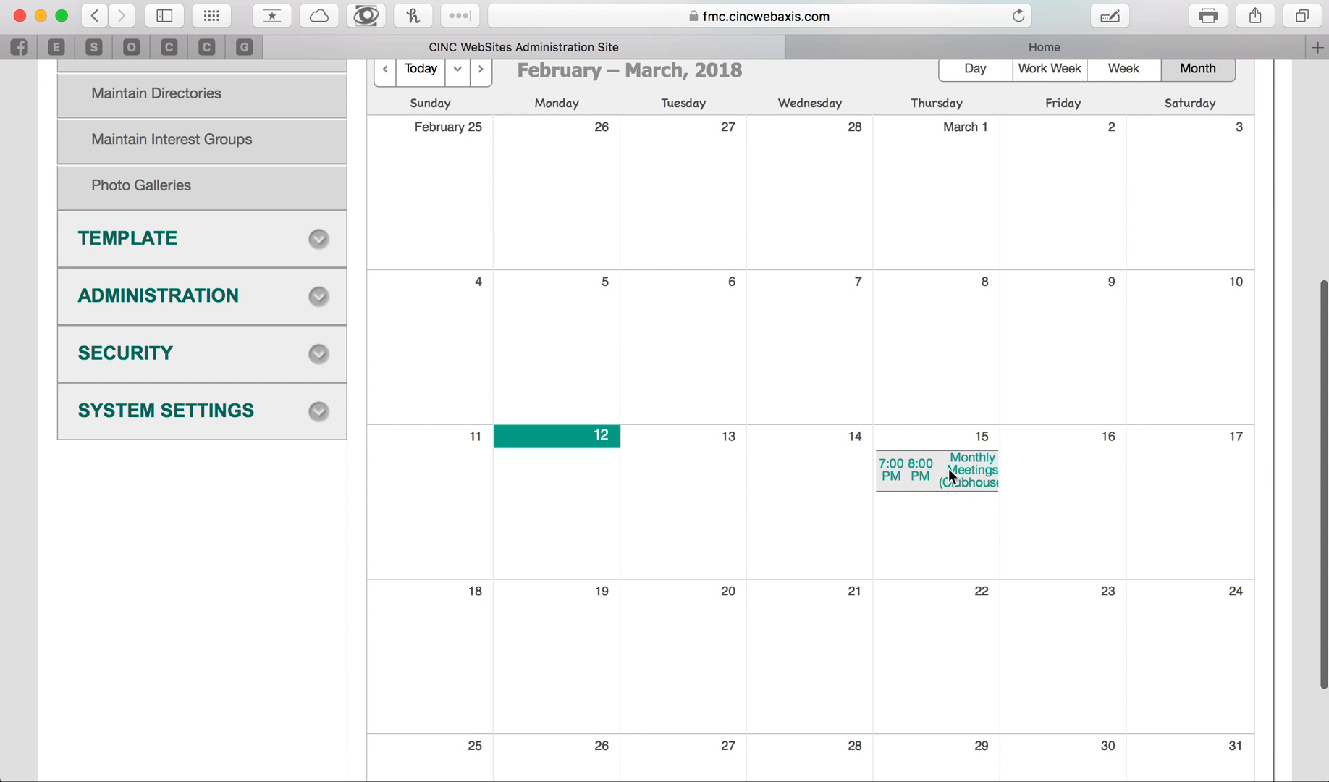
scroll(950, 452, up, 2)
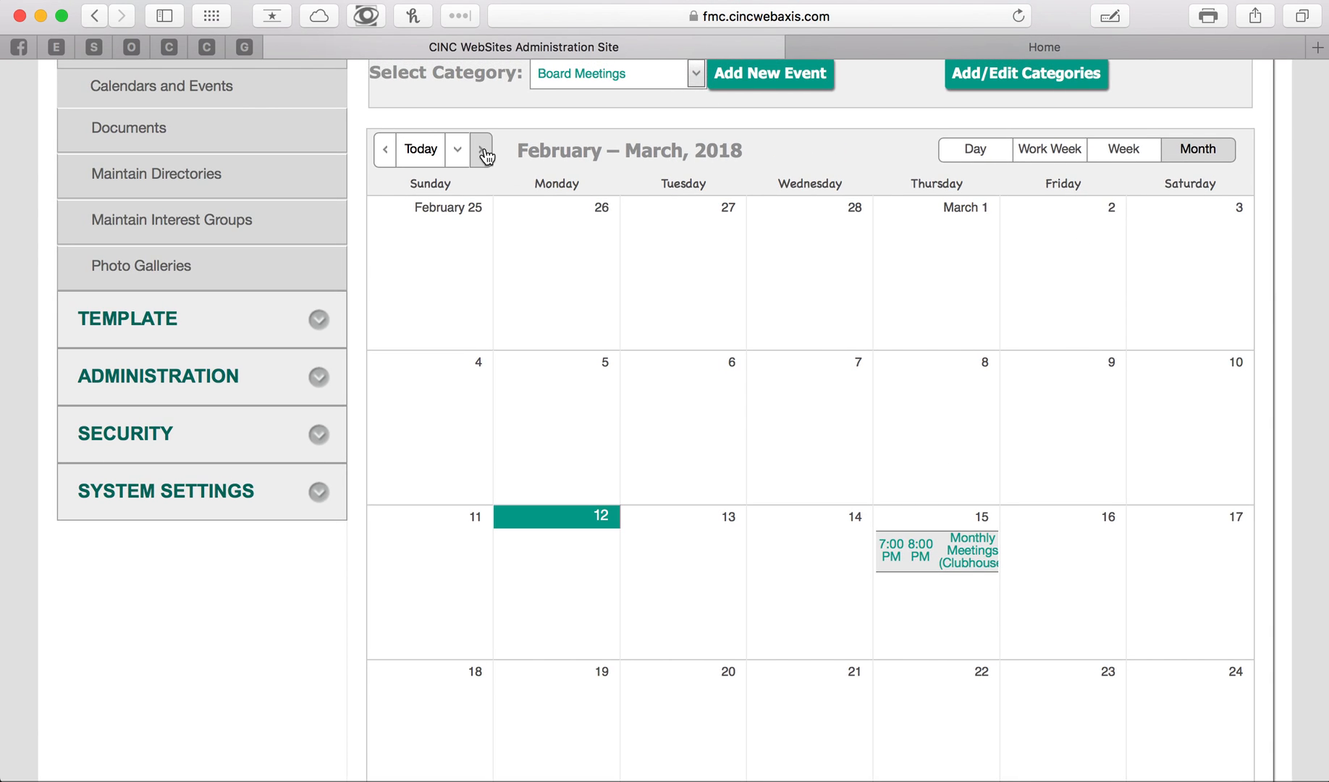
click(482, 150)
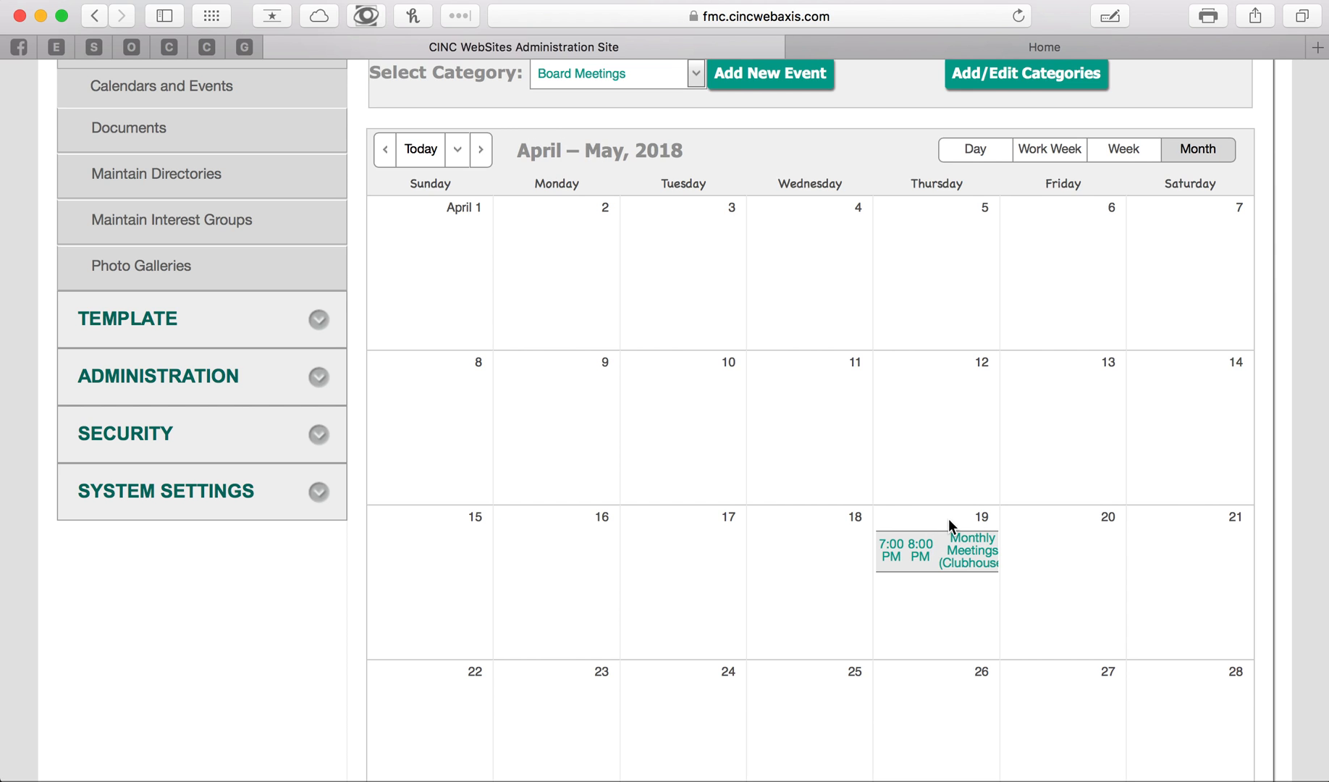
click(483, 152)
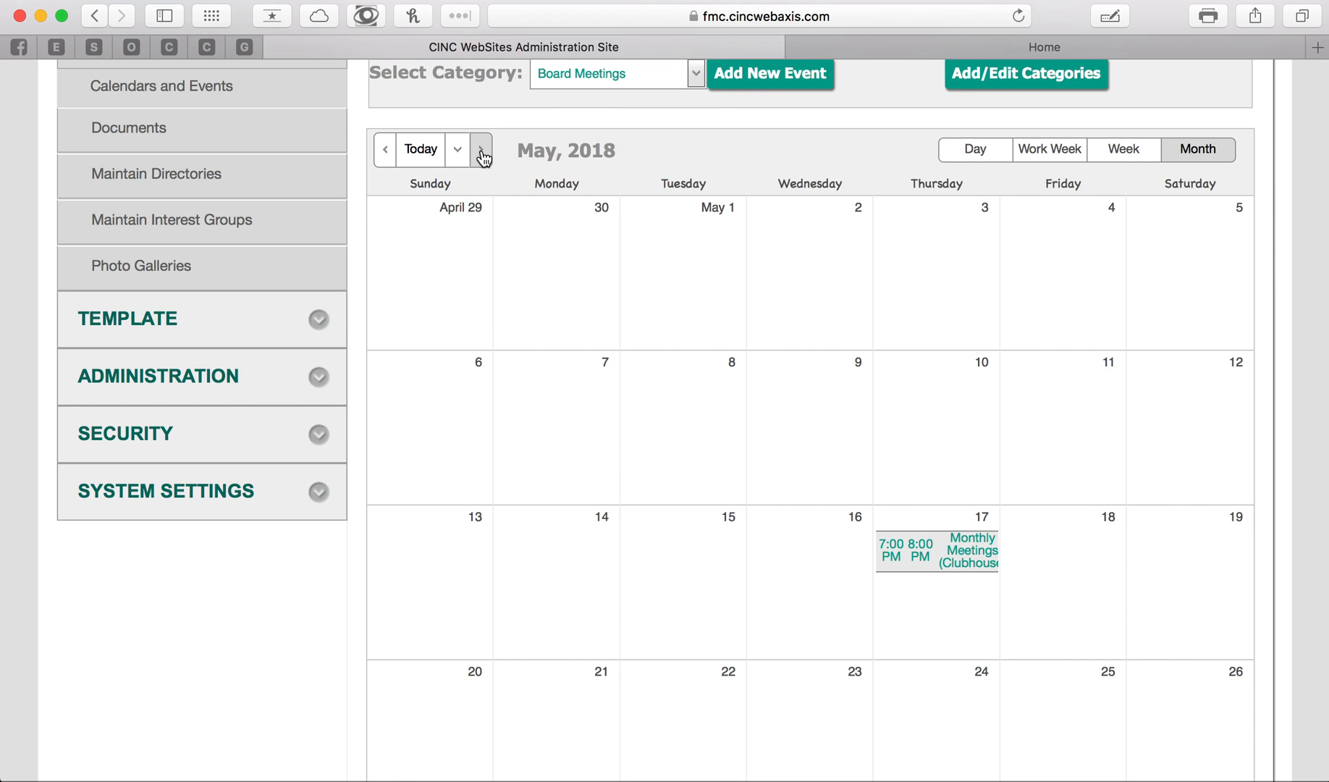
click(483, 152)
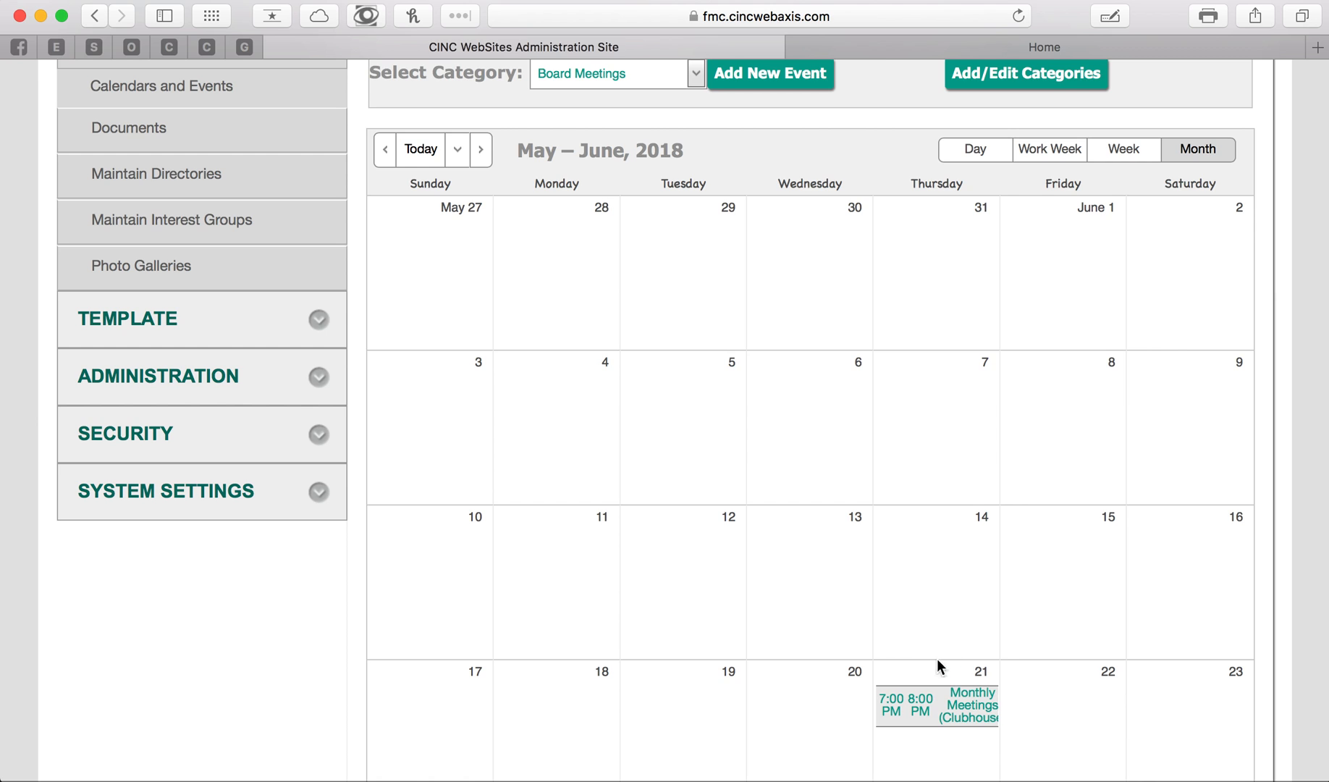
click(385, 150)
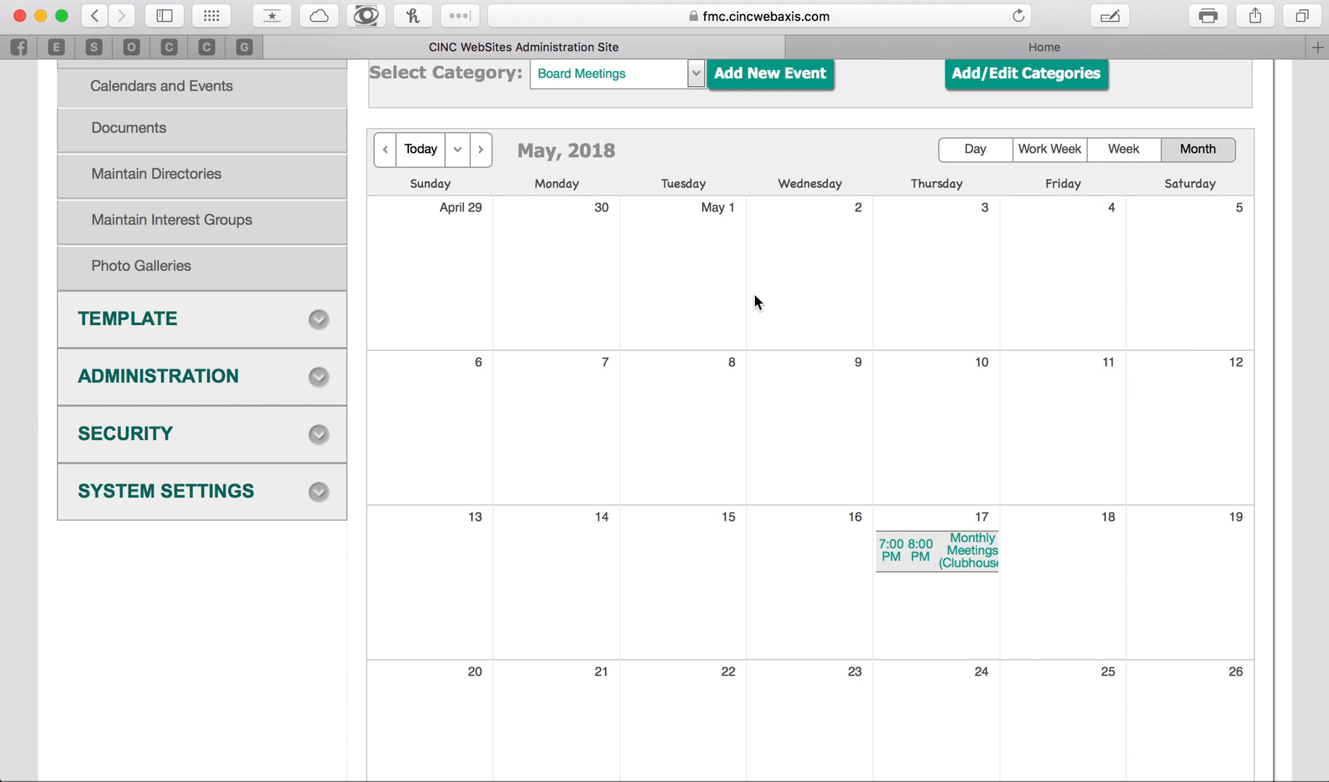
scroll(754, 296, up, 5)
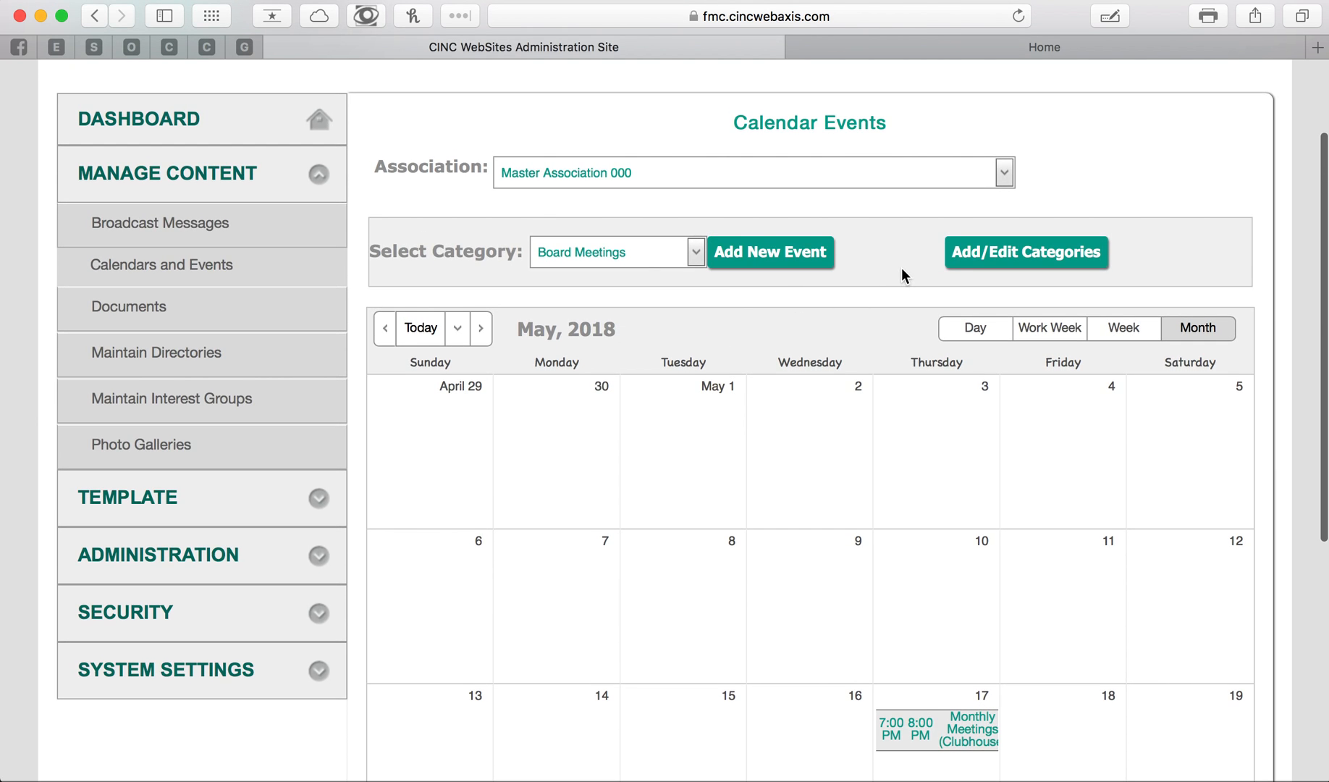